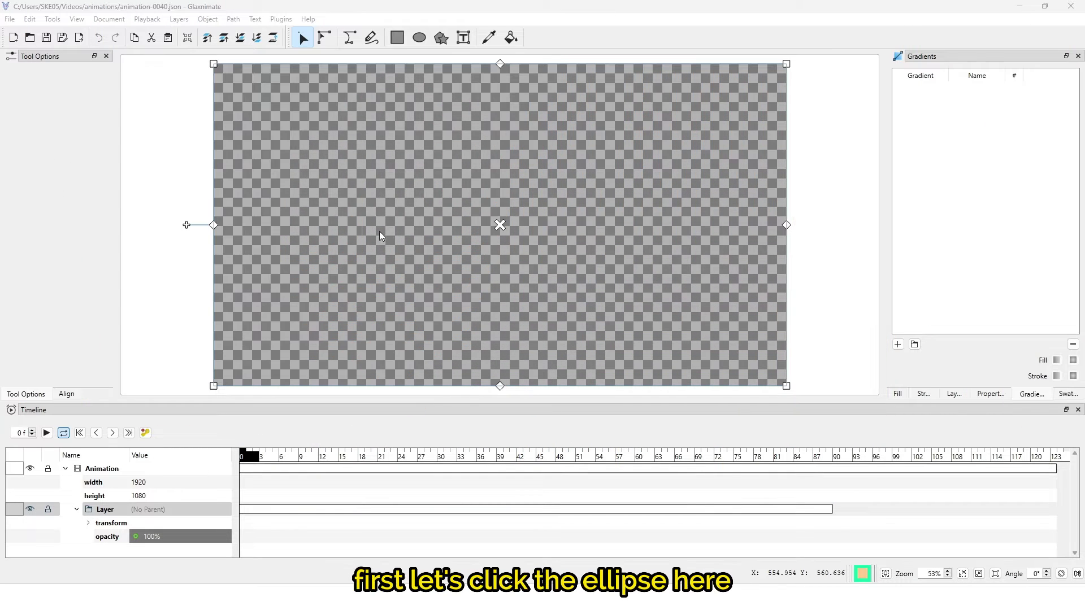
# Draw a large peach circle with the Ellipse tool, then show the Gradients panel from View > Views
pyautogui.click(419, 38)
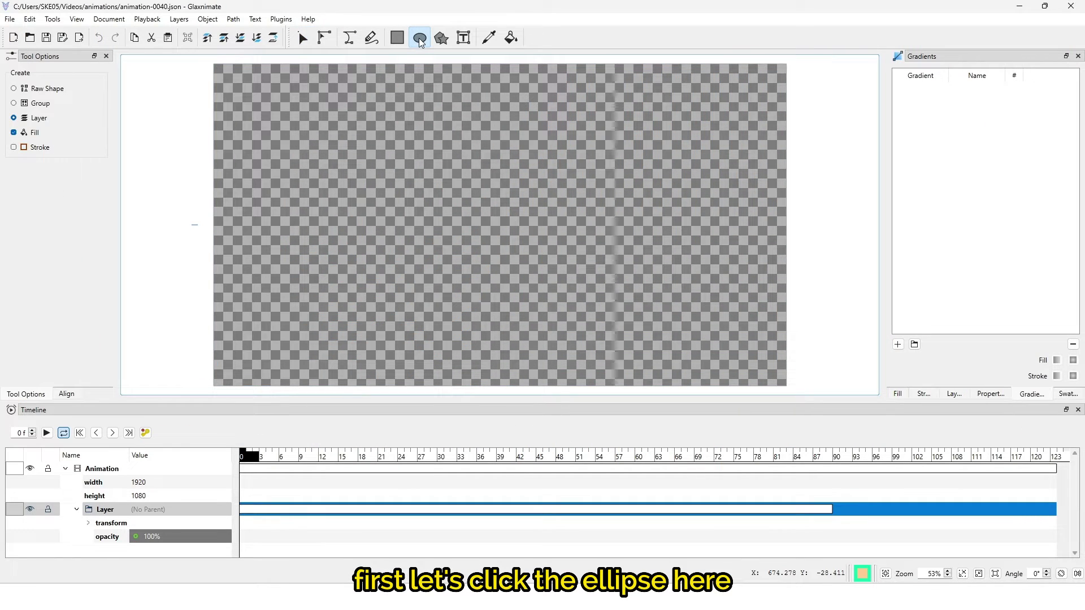
pyautogui.moveTo(395, 131)
pyautogui.mouseDown()
pyautogui.moveTo(486, 269)
pyautogui.moveTo(600, 341)
pyautogui.mouseUp()
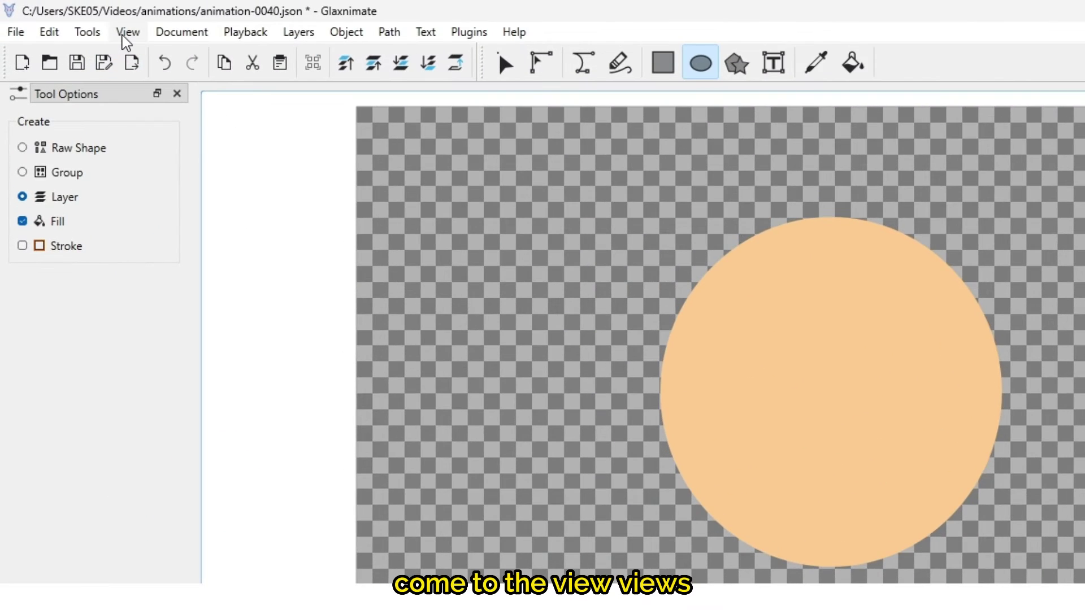
pyautogui.click(75, 20)
pyautogui.moveTo(148, 54)
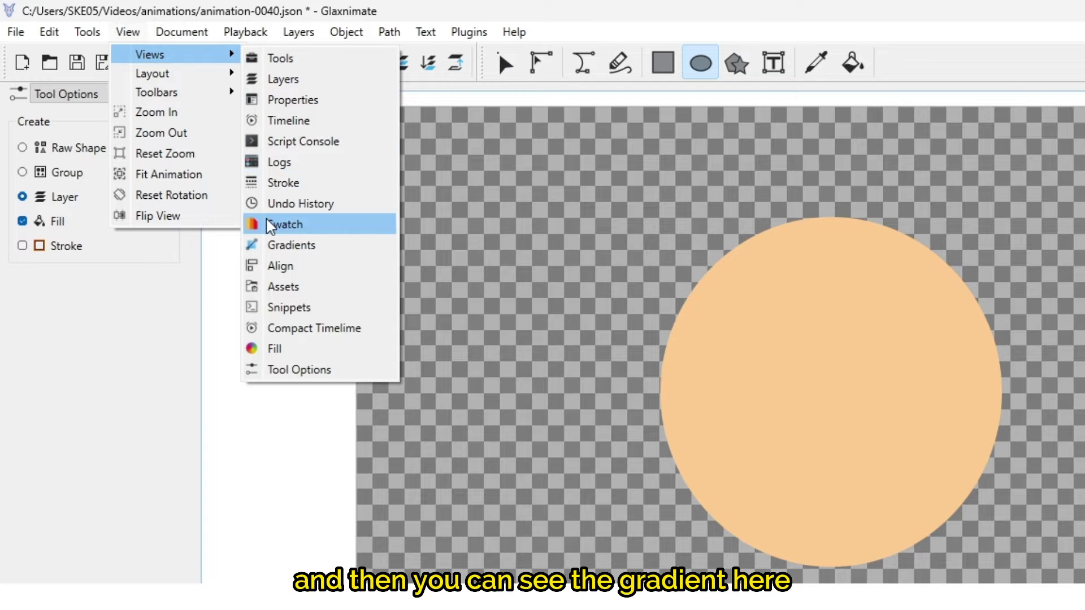
pyautogui.click(305, 246)
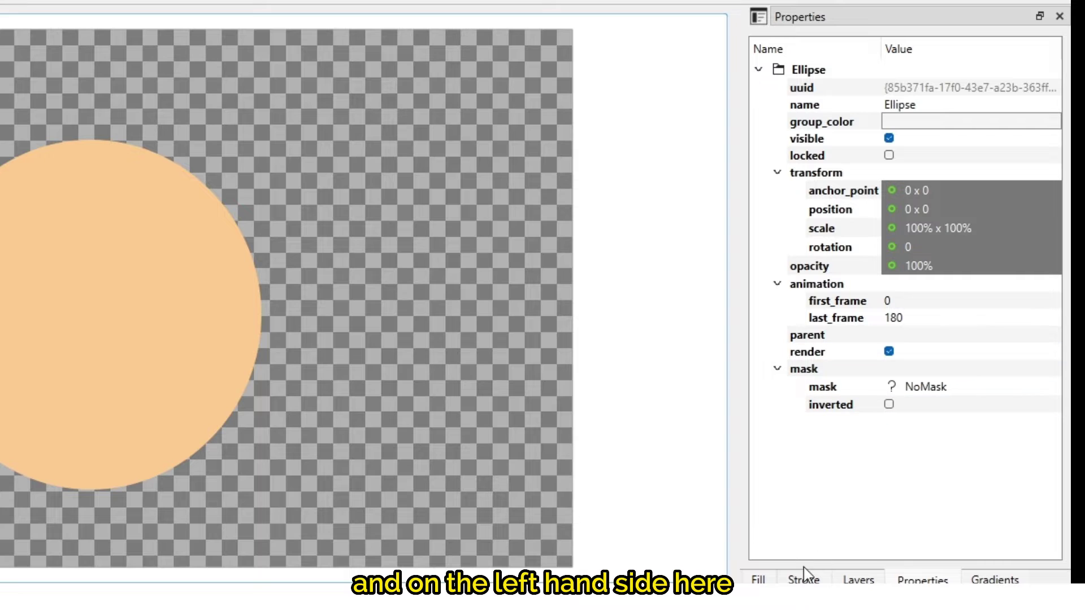
# Look through the Fill, Stroke, Layers and Properties dock tabs, ending on the empty Gradients panel
pyautogui.click(757, 580)
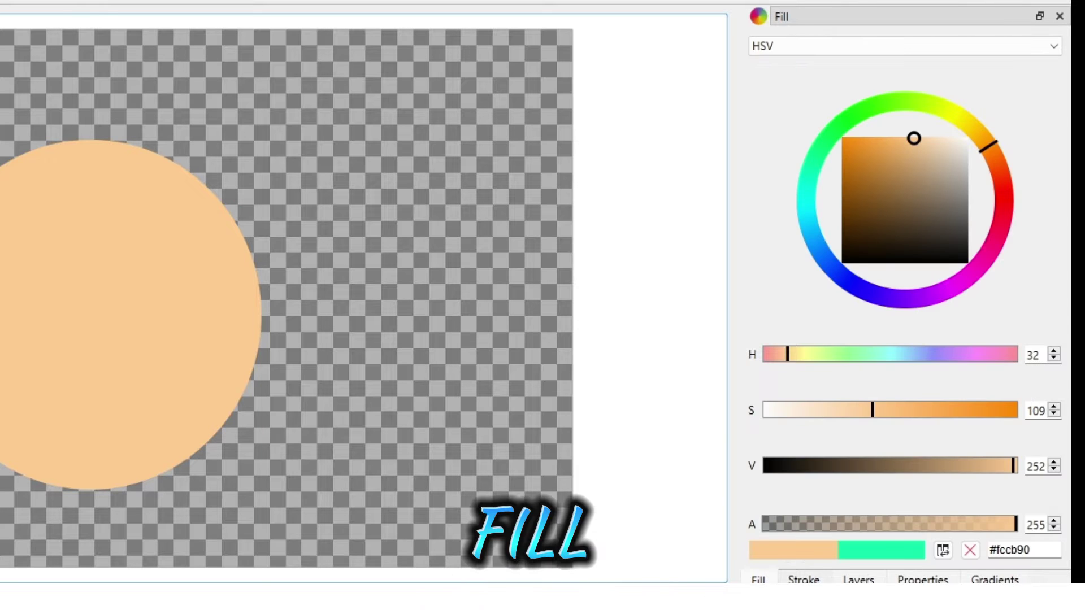
pyautogui.click(804, 580)
pyautogui.click(858, 579)
pyautogui.click(922, 579)
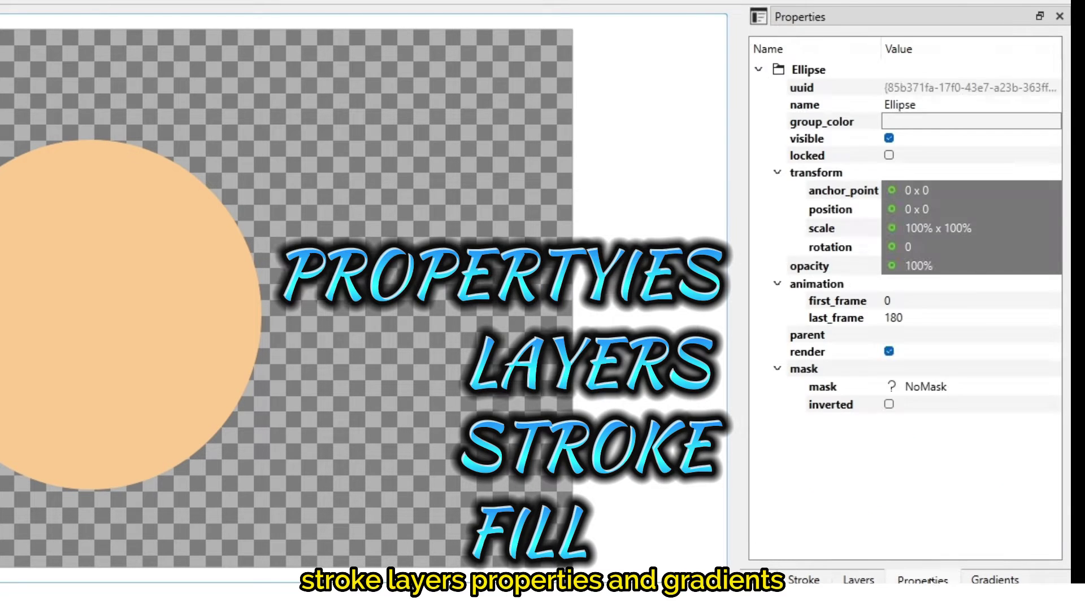
pyautogui.click(989, 580)
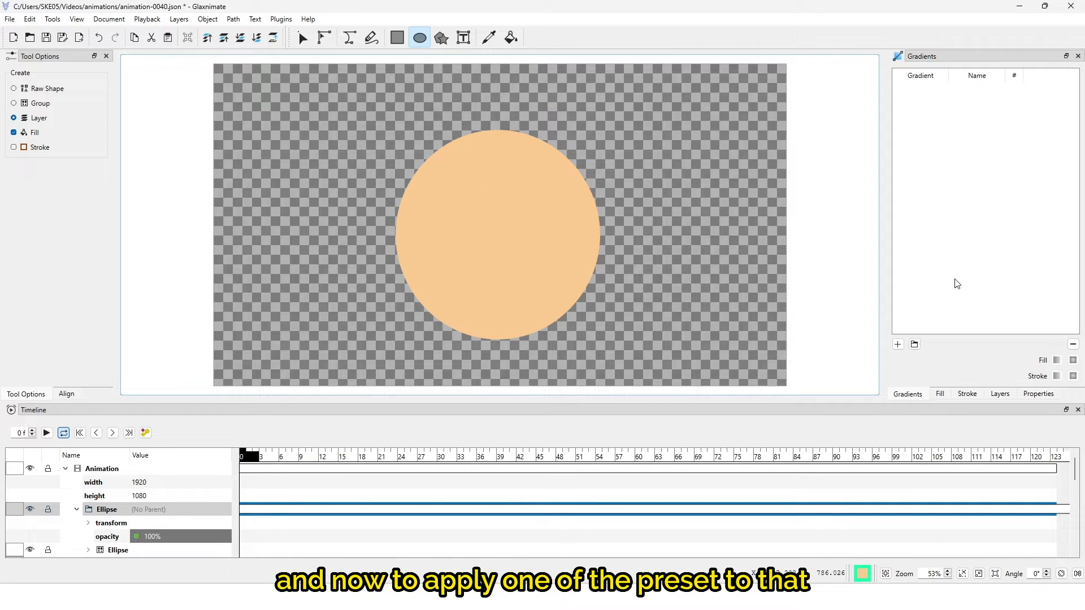
# Select the circle and add the Fabled Sunset preset to the gradient list
pyautogui.press('F1')
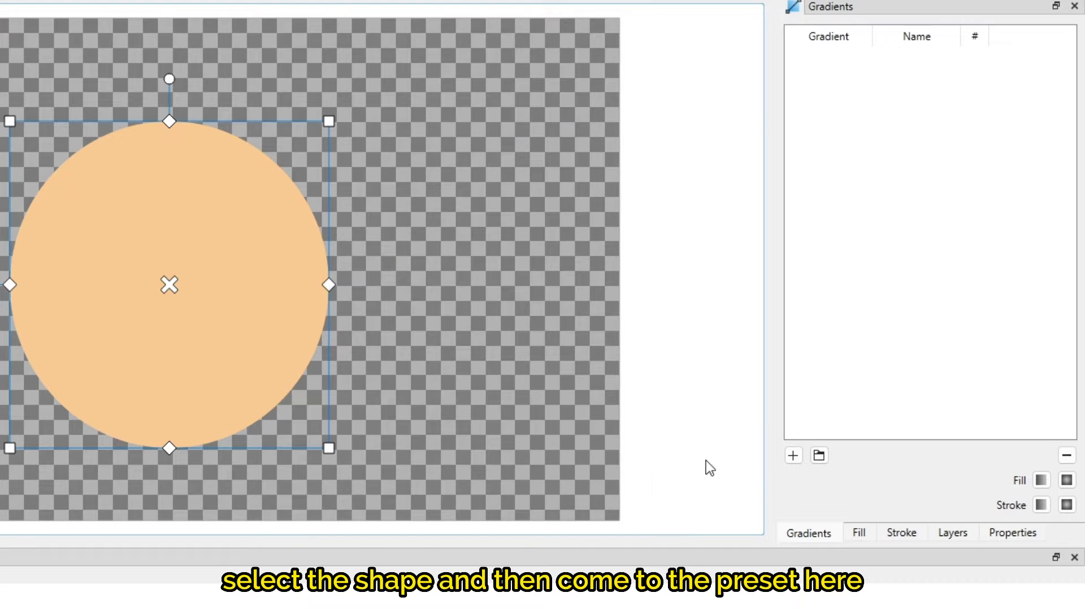
pyautogui.click(819, 457)
pyautogui.click(300, 362)
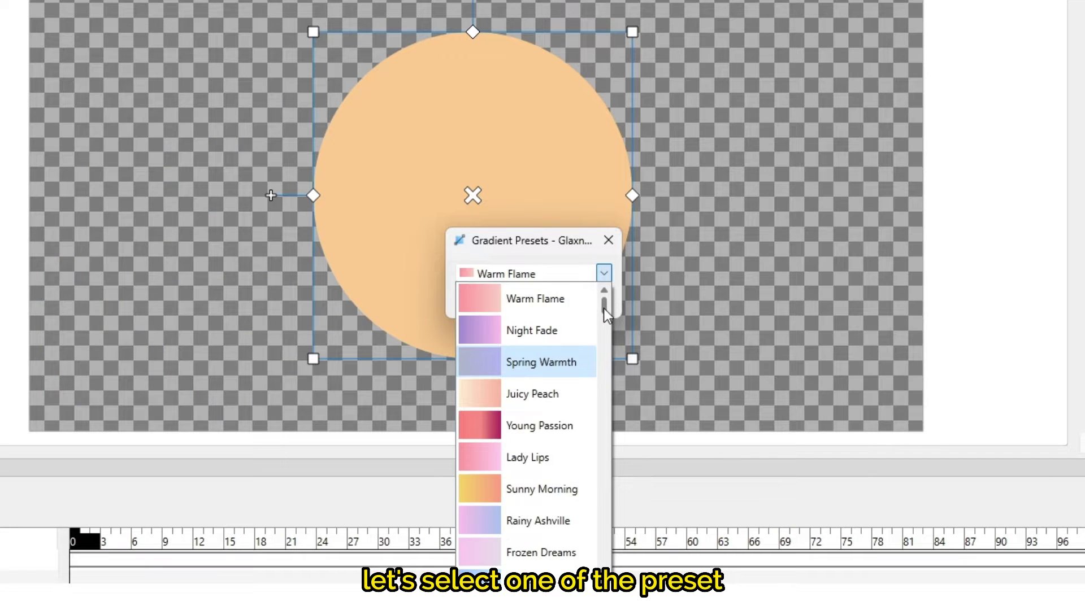
pyautogui.moveTo(606, 314); pyautogui.dragTo(605, 562)
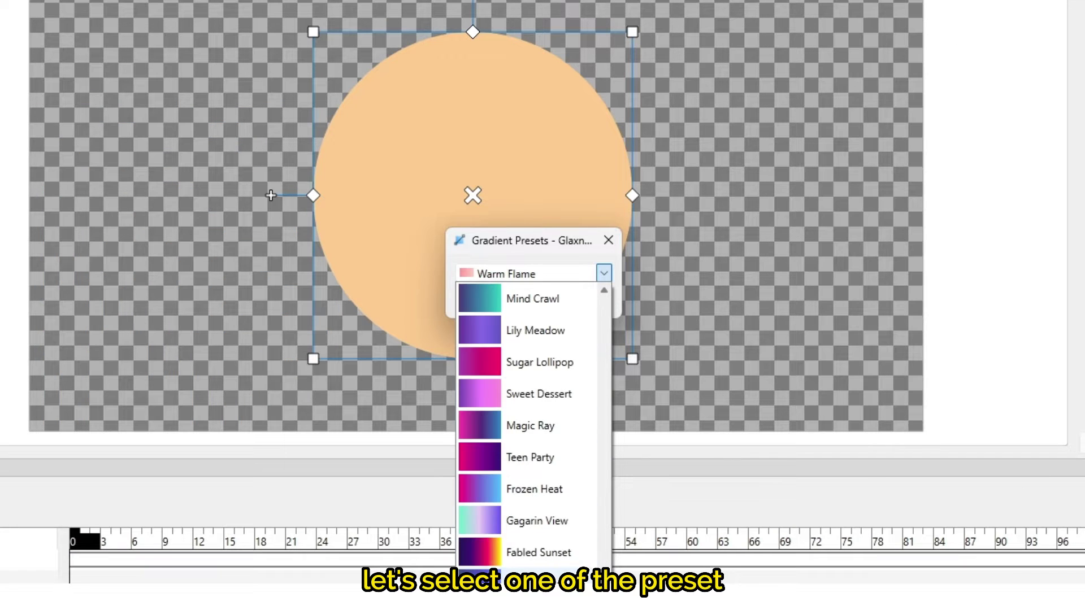
pyautogui.click(494, 539)
pyautogui.click(517, 303)
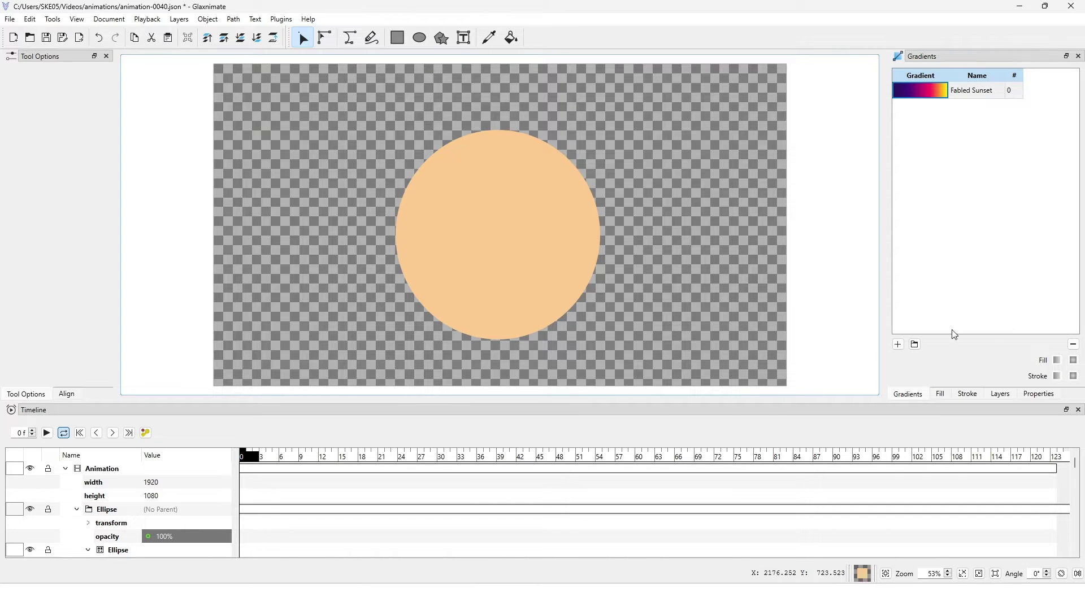
# Select the circle and fill it with Fabled Sunset as a linear gradient, after briefly trying radial
pyautogui.click(577, 219)
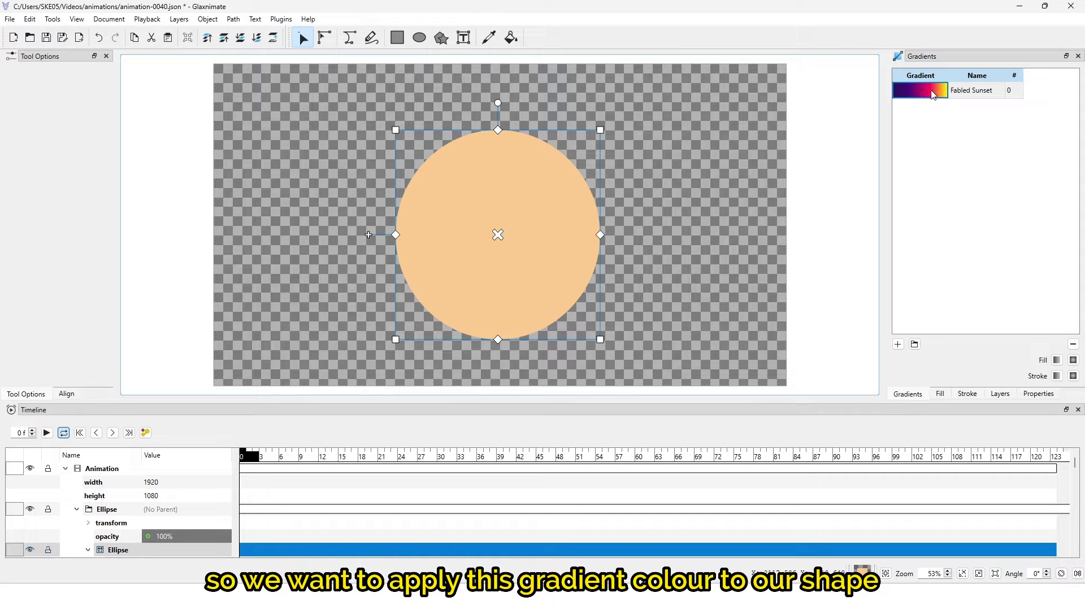
pyautogui.click(1057, 360)
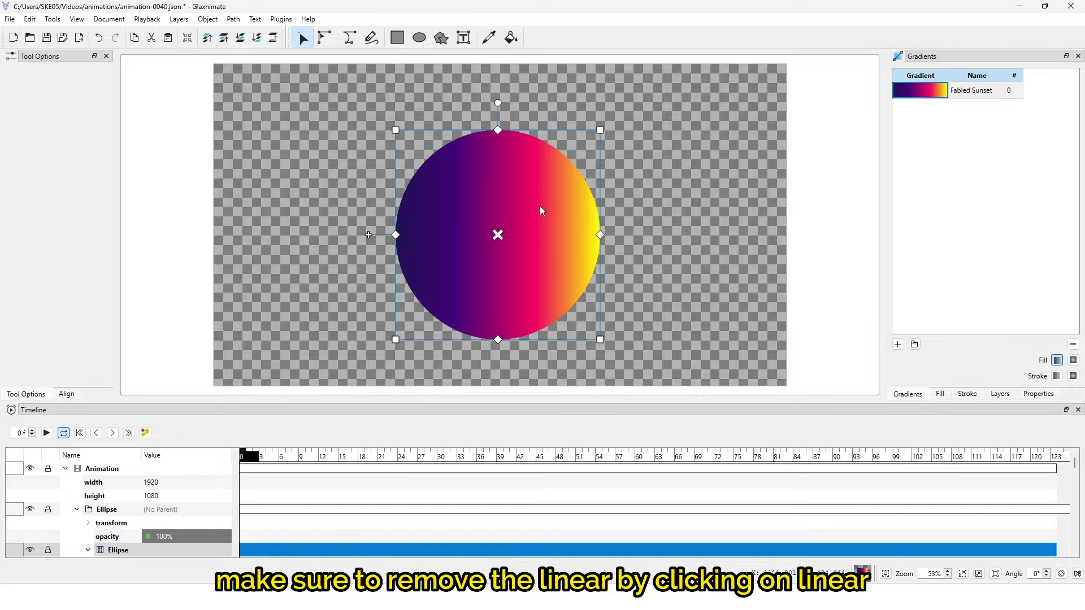
pyautogui.click(1056, 360)
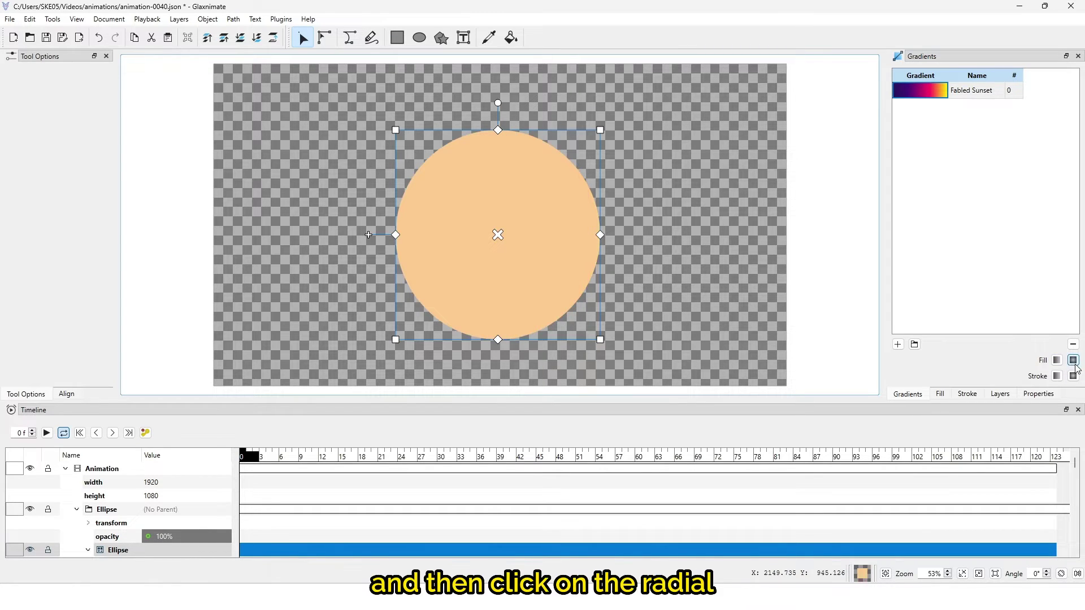
pyautogui.click(1075, 365)
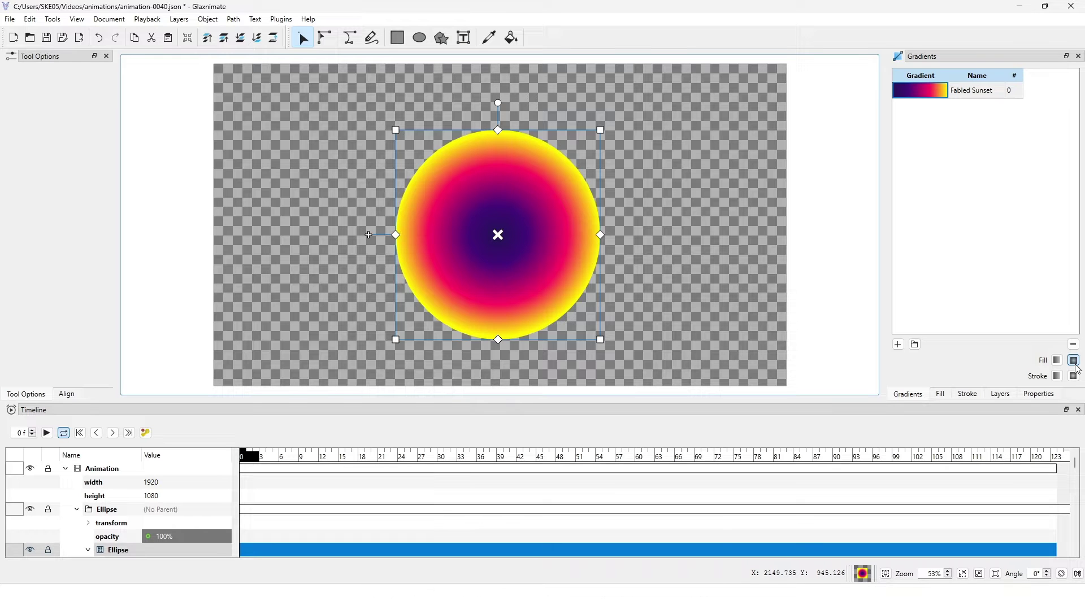
pyautogui.click(1074, 362)
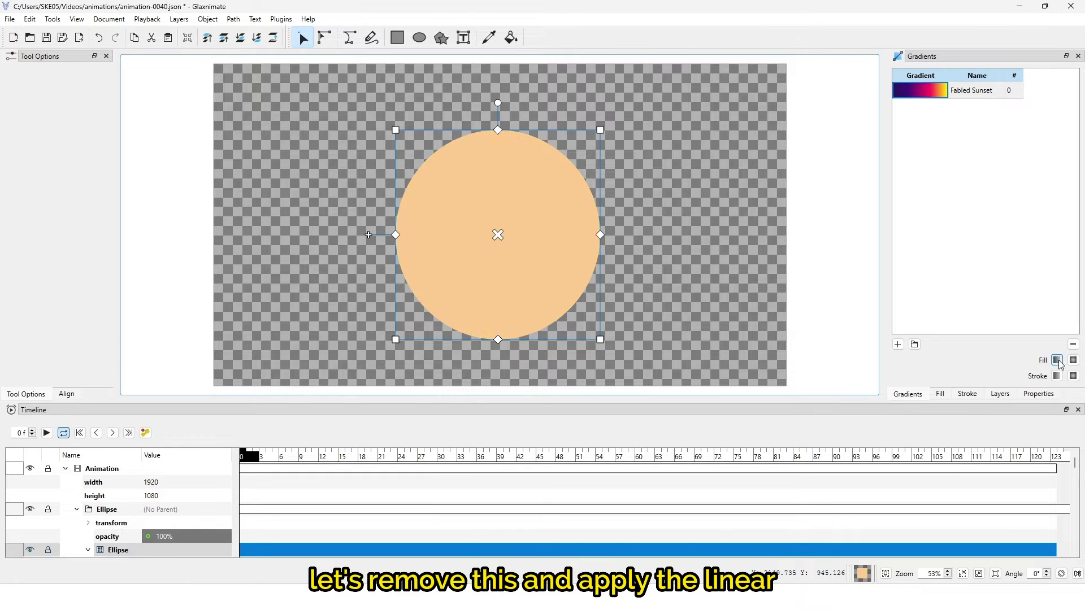
pyautogui.click(1058, 361)
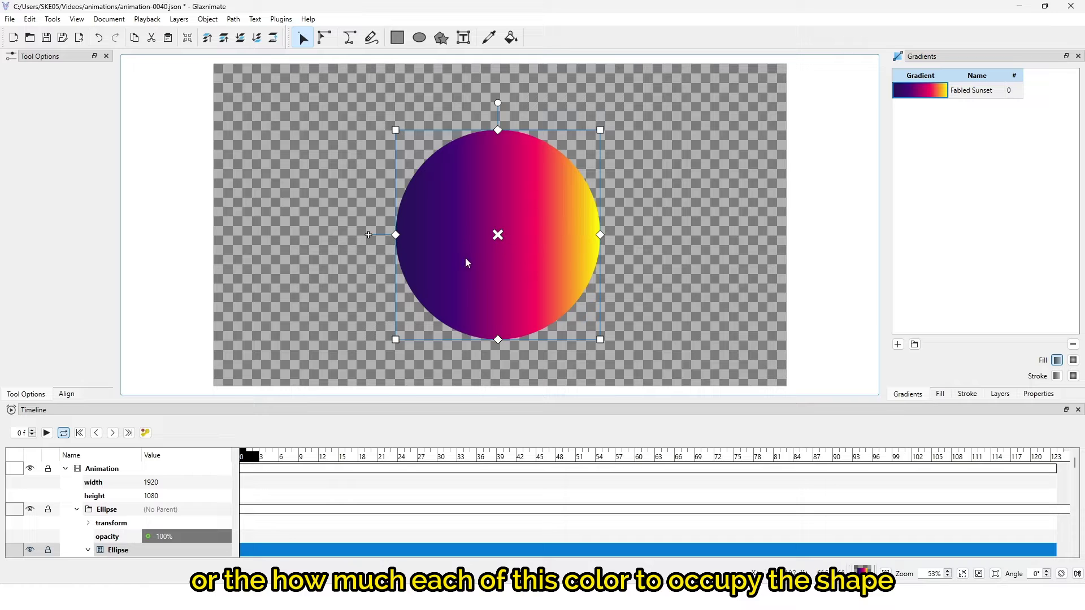
# Adjust the gradient stops with the Edit tool, then make the fill radial and reposition its middle stop
pyautogui.click(325, 37)
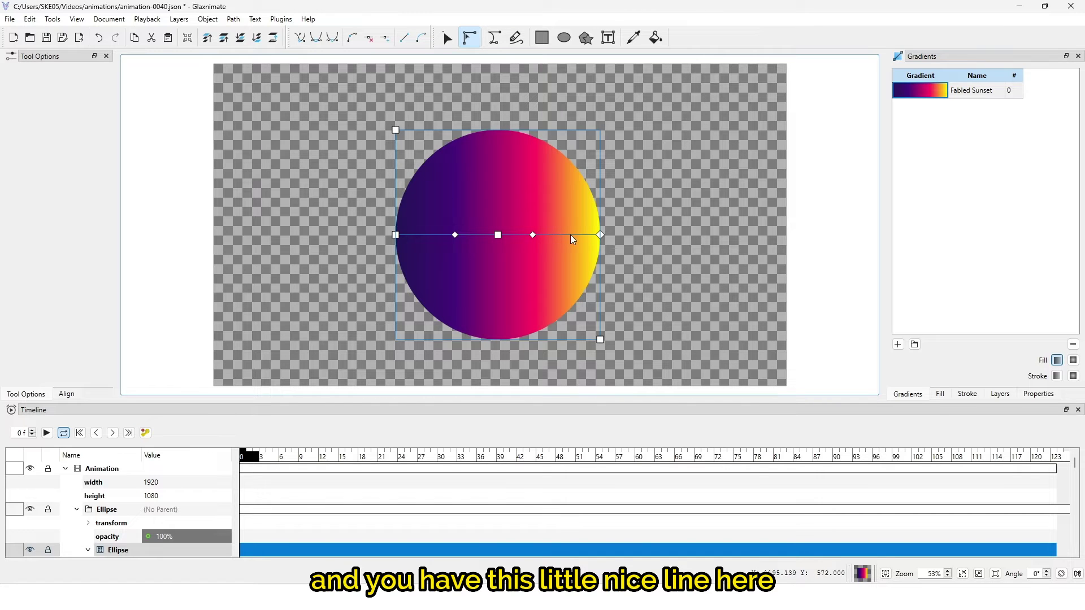
pyautogui.moveTo(532, 235)
pyautogui.mouseDown()
pyautogui.moveTo(571, 239)
pyautogui.moveTo(503, 252)
pyautogui.moveTo(549, 249)
pyautogui.moveTo(518, 249)
pyautogui.moveTo(533, 238)
pyautogui.mouseUp()
pyautogui.moveTo(600, 228)
pyautogui.mouseDown()
pyautogui.moveTo(395, 133)
pyautogui.moveTo(404, 250)
pyautogui.moveTo(600, 231)
pyautogui.mouseUp()
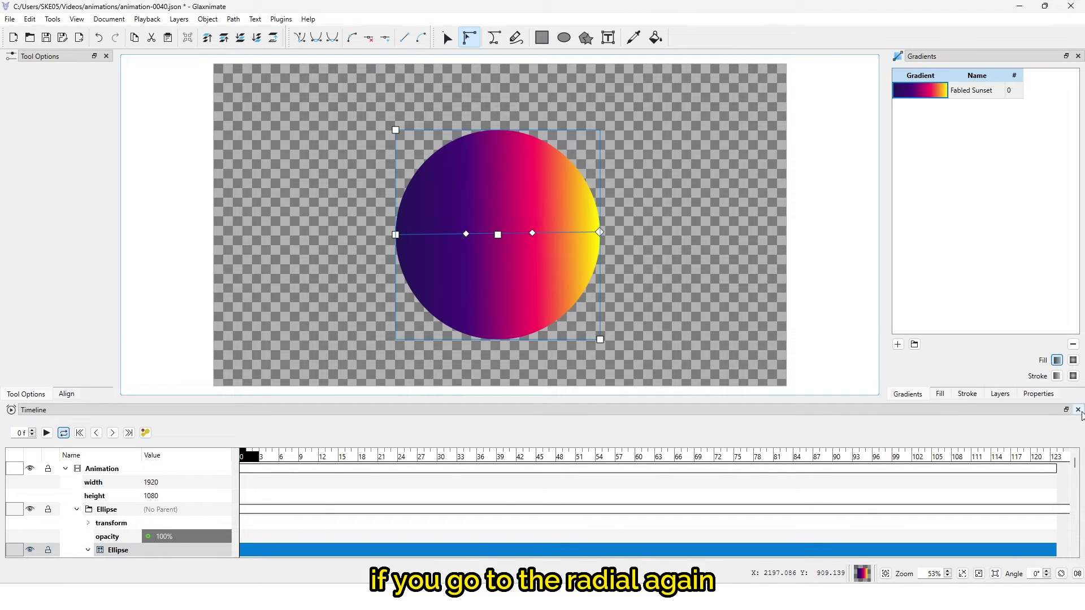
pyautogui.click(1073, 360)
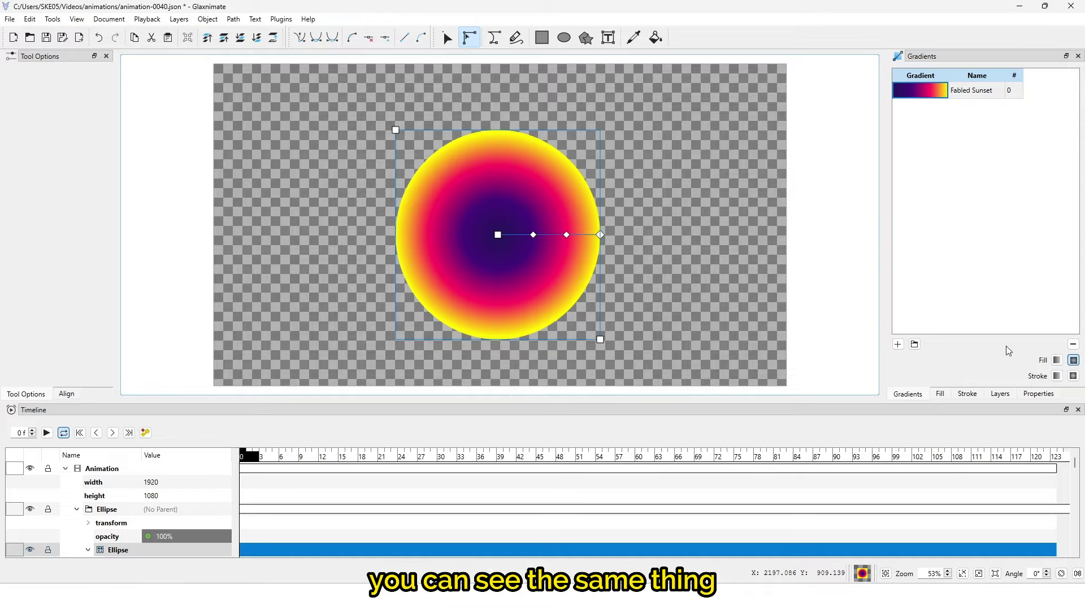
pyautogui.moveTo(535, 240); pyautogui.dragTo(576, 185)
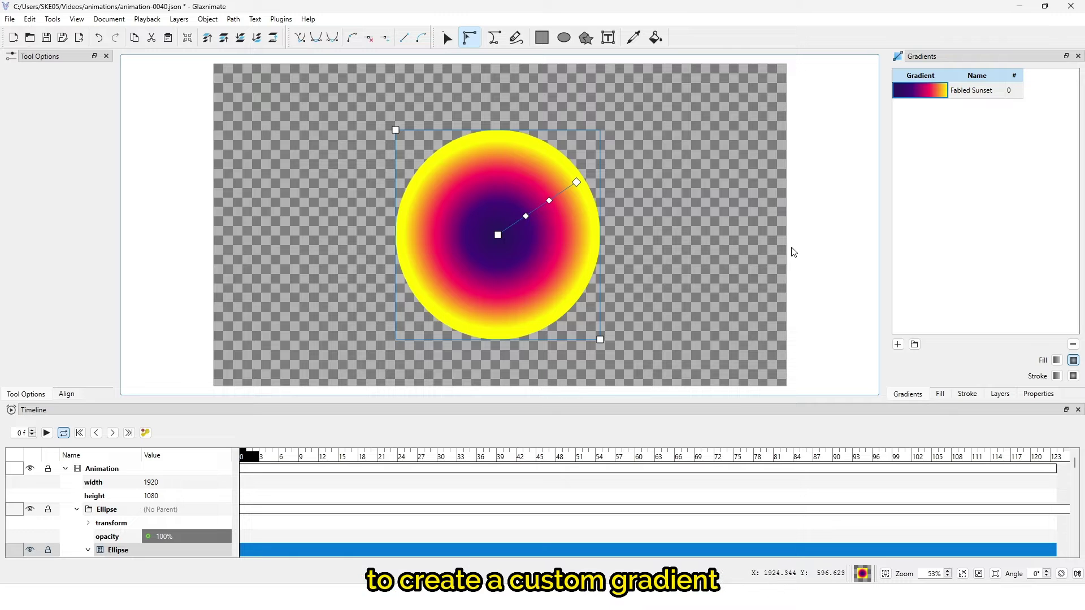
# Create a new gradient named Gradient and drag its stops to widen the teal section
pyautogui.click(897, 345)
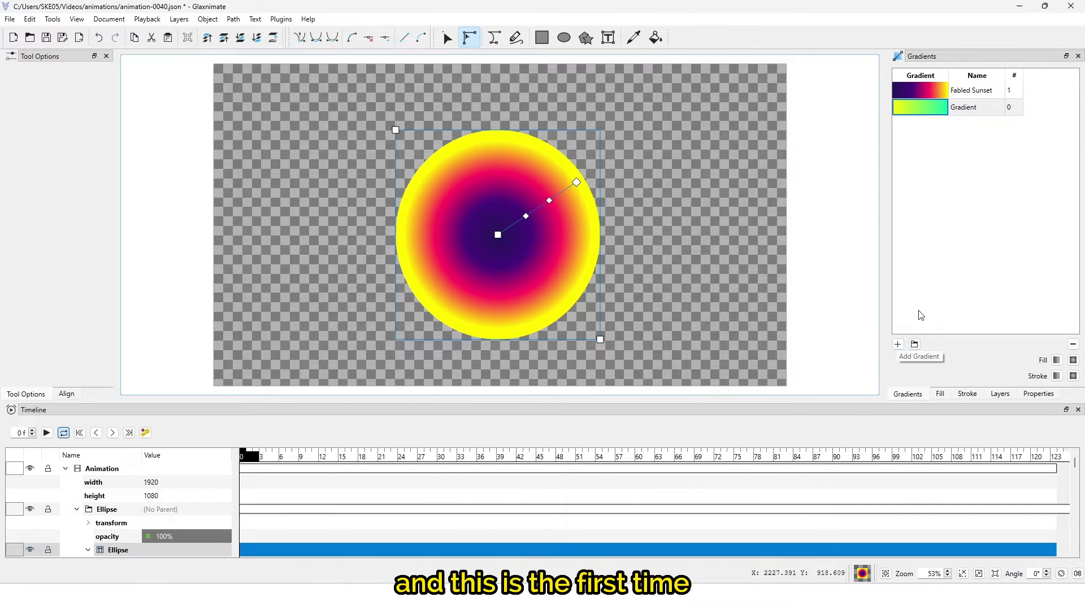
pyautogui.doubleClick(930, 112)
pyautogui.moveTo(948, 112); pyautogui.dragTo(912, 109)
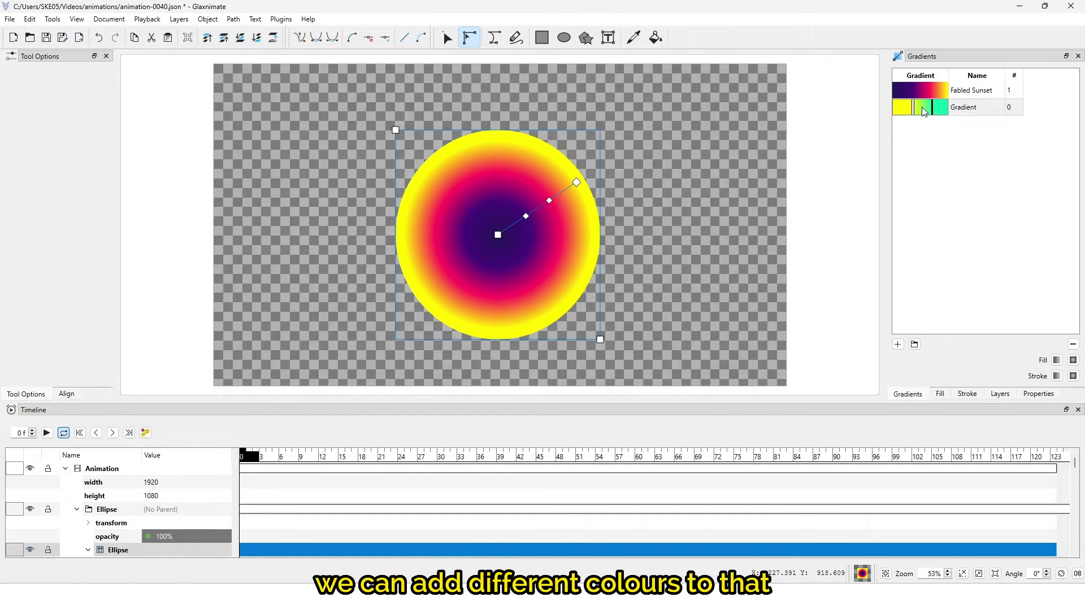
pyautogui.moveTo(913, 111)
pyautogui.mouseDown()
pyautogui.moveTo(938, 109)
pyautogui.moveTo(921, 114)
pyautogui.mouseUp()
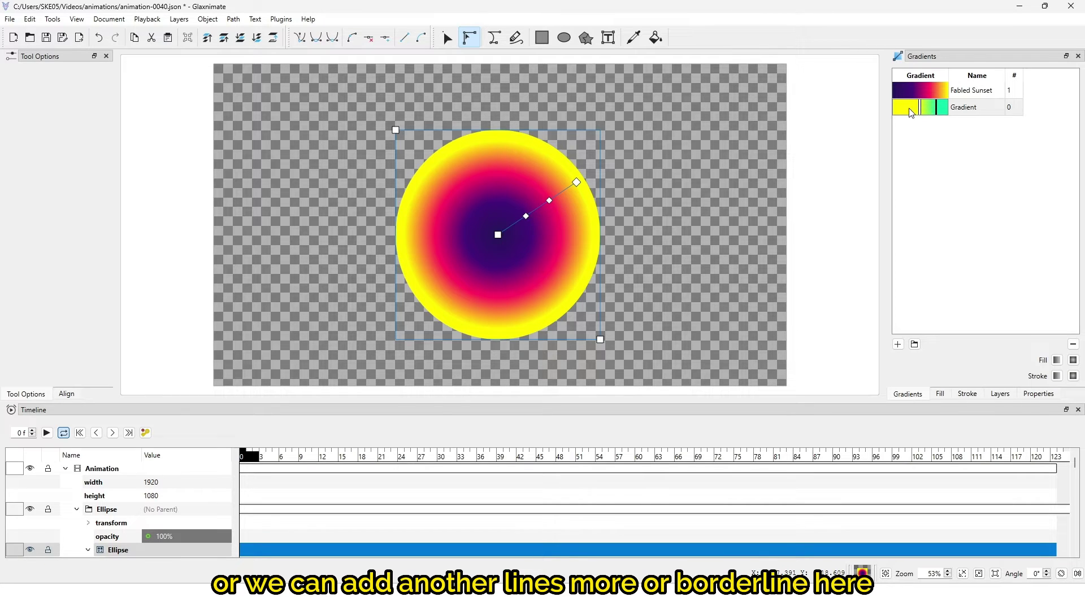
# Add a colour stop to Gradient and recolour one of its stops blue
pyautogui.rightClick(908, 112)
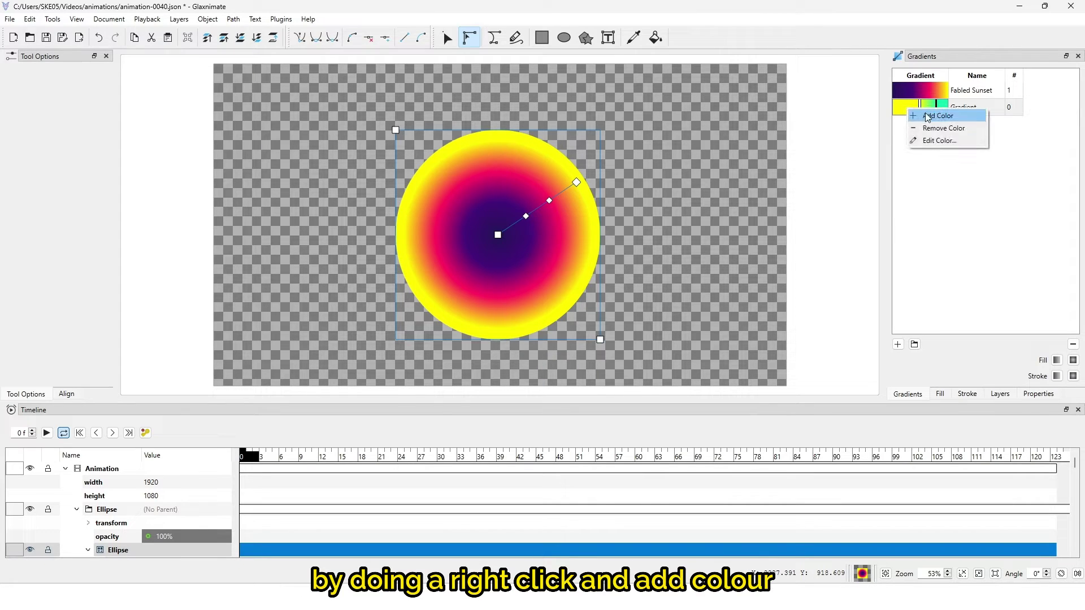
pyautogui.click(916, 117)
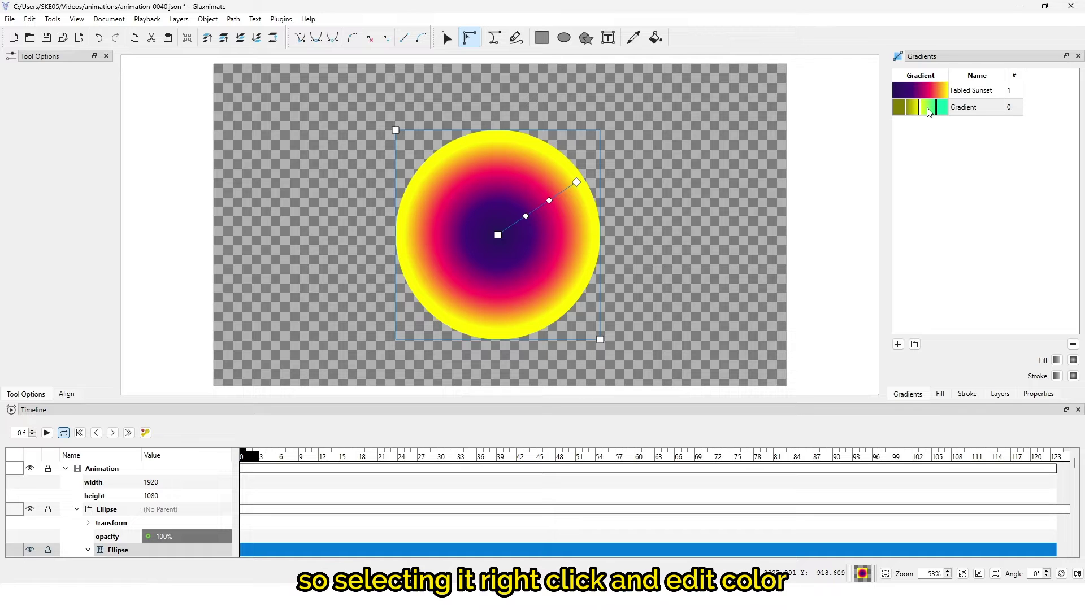
pyautogui.rightClick(930, 113)
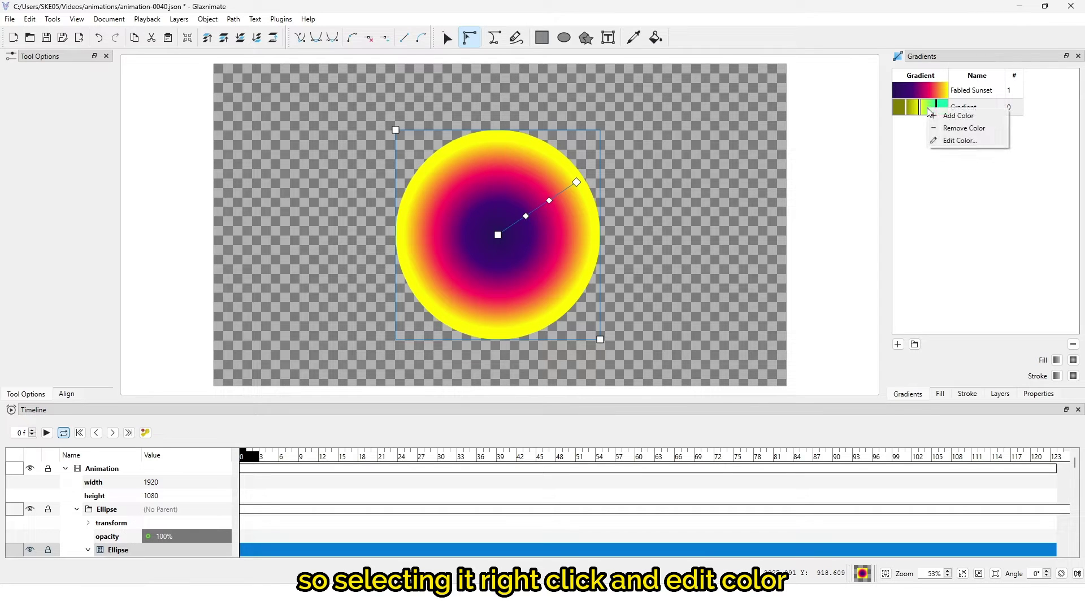
pyautogui.click(954, 141)
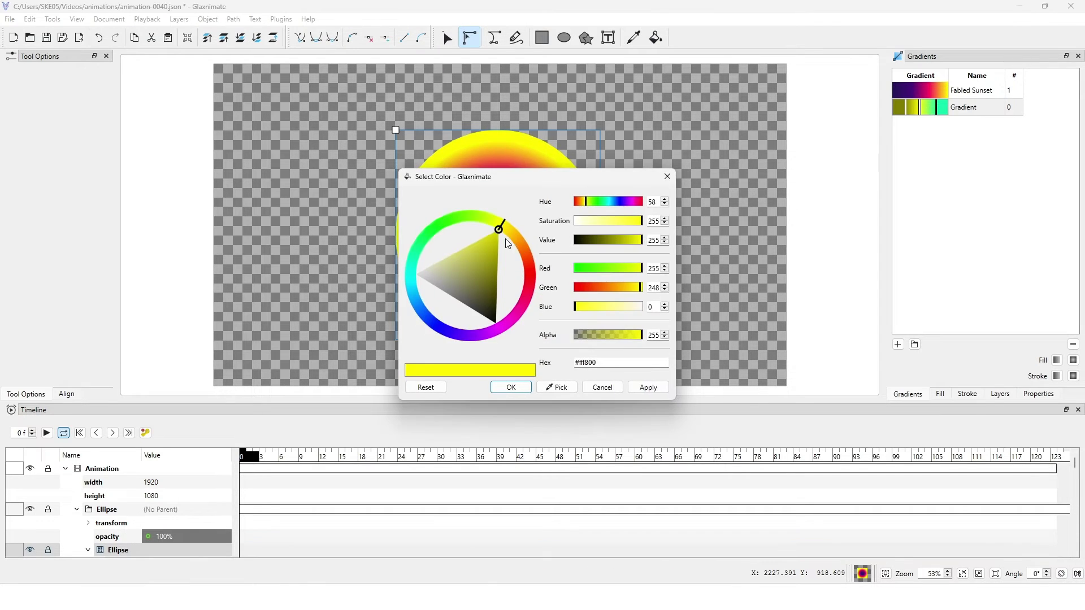
pyautogui.moveTo(499, 229); pyautogui.dragTo(427, 330)
pyautogui.click(511, 387)
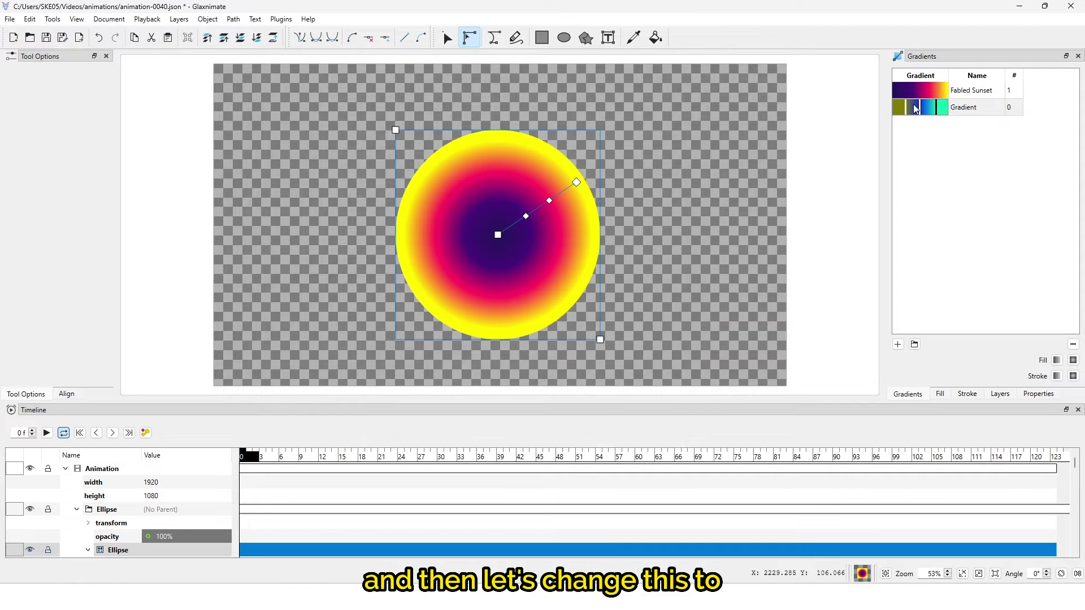
# Recolour the first stop of Gradient magenta, then light pink
pyautogui.rightClick(912, 109)
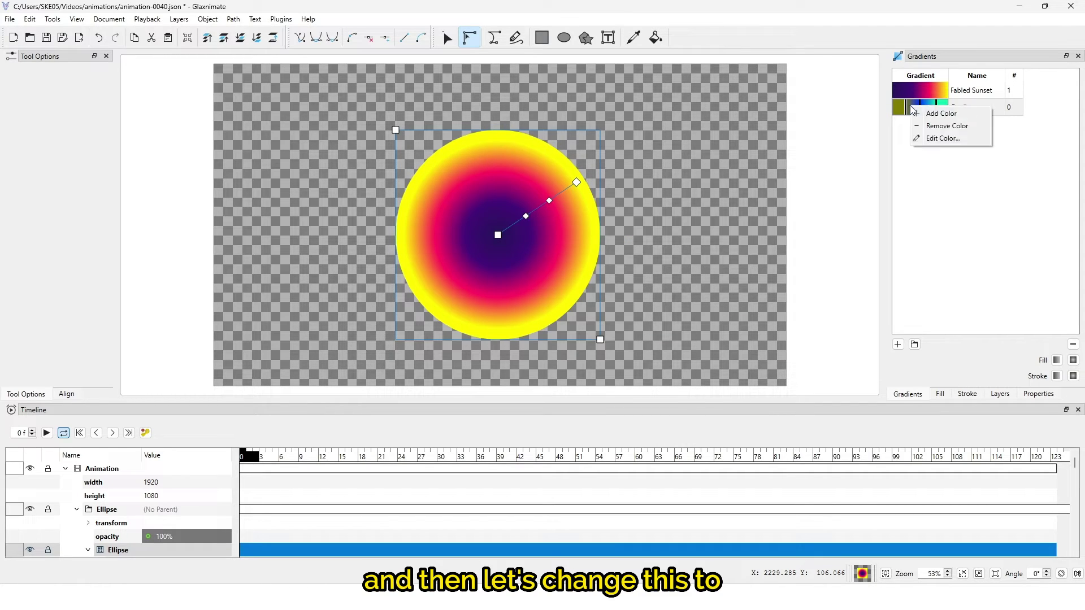
pyautogui.click(932, 138)
pyautogui.click(632, 390)
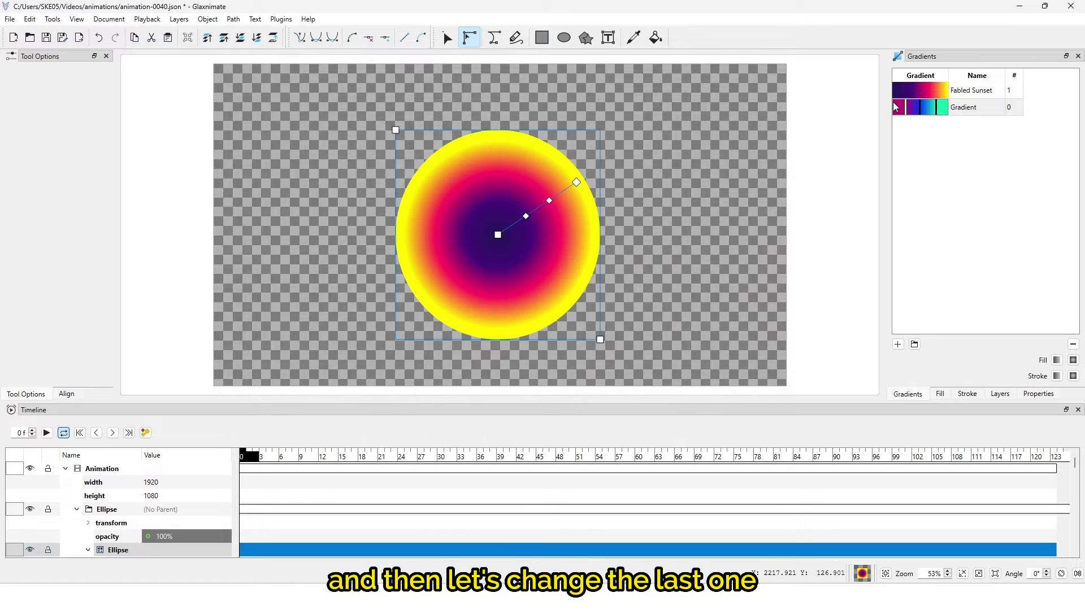
pyautogui.rightClick(899, 112)
pyautogui.click(916, 120)
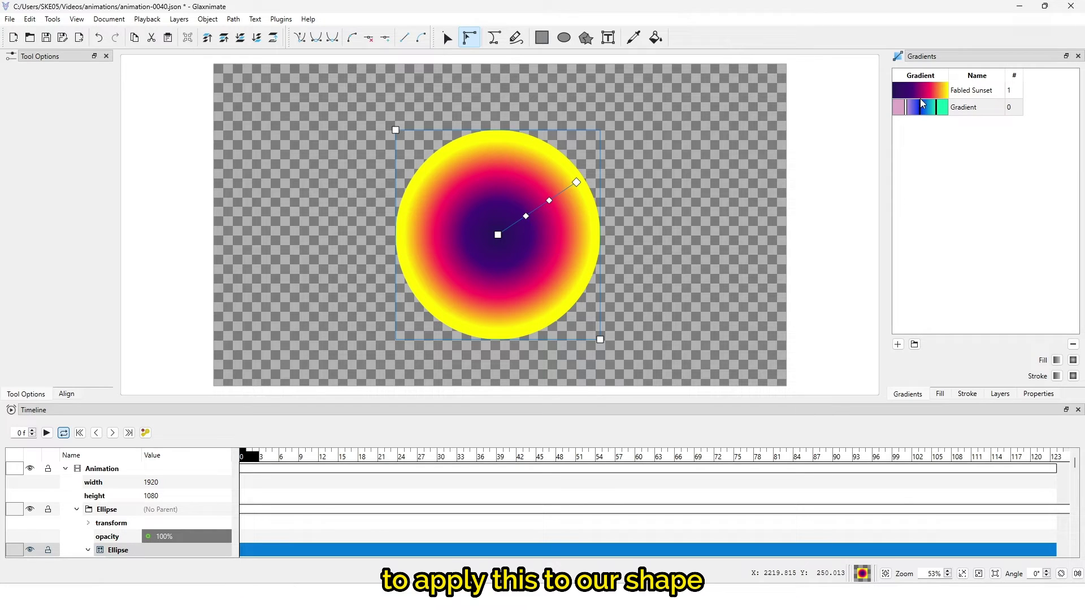
pyautogui.click(923, 94)
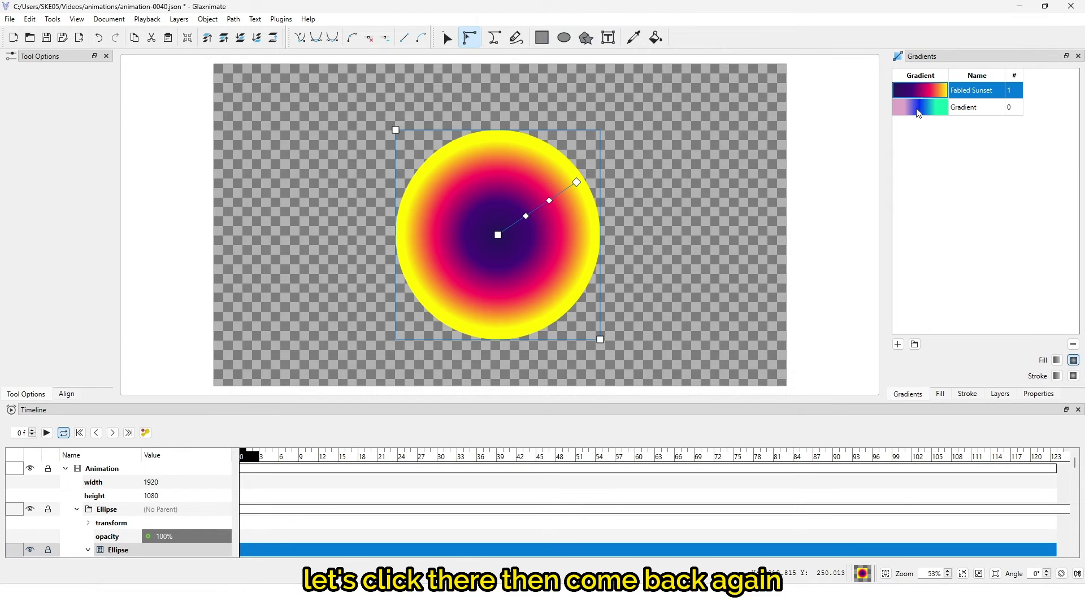
# Fill the ellipse with the custom Gradient as a linear blend angled diagonally toward the lower left
pyautogui.click(918, 113)
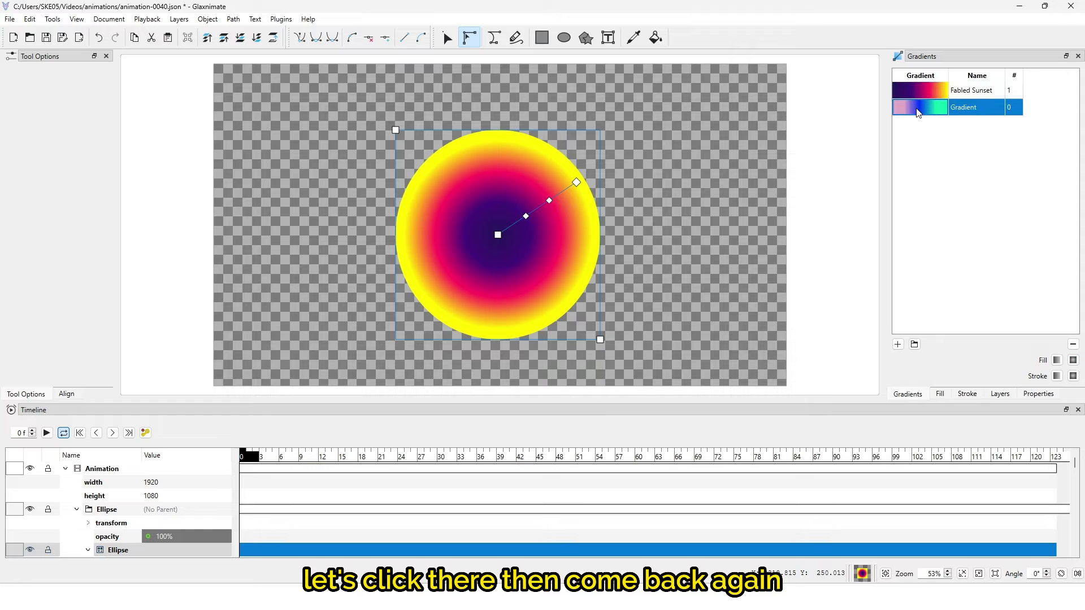
pyautogui.click(1056, 360)
pyautogui.moveTo(498, 234); pyautogui.dragTo(429, 326)
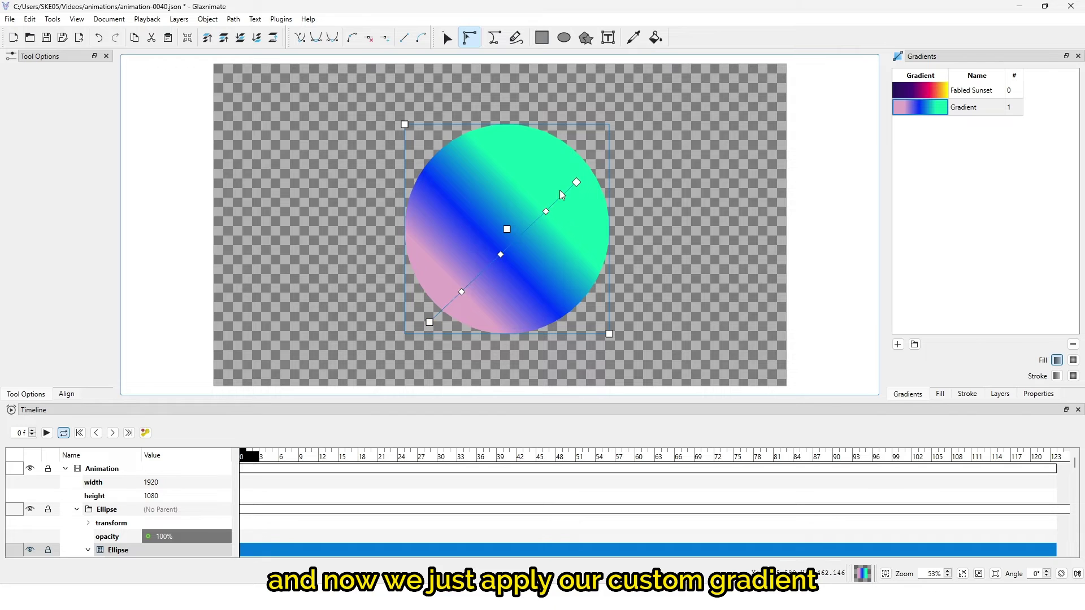
pyautogui.moveTo(577, 183); pyautogui.dragTo(565, 205)
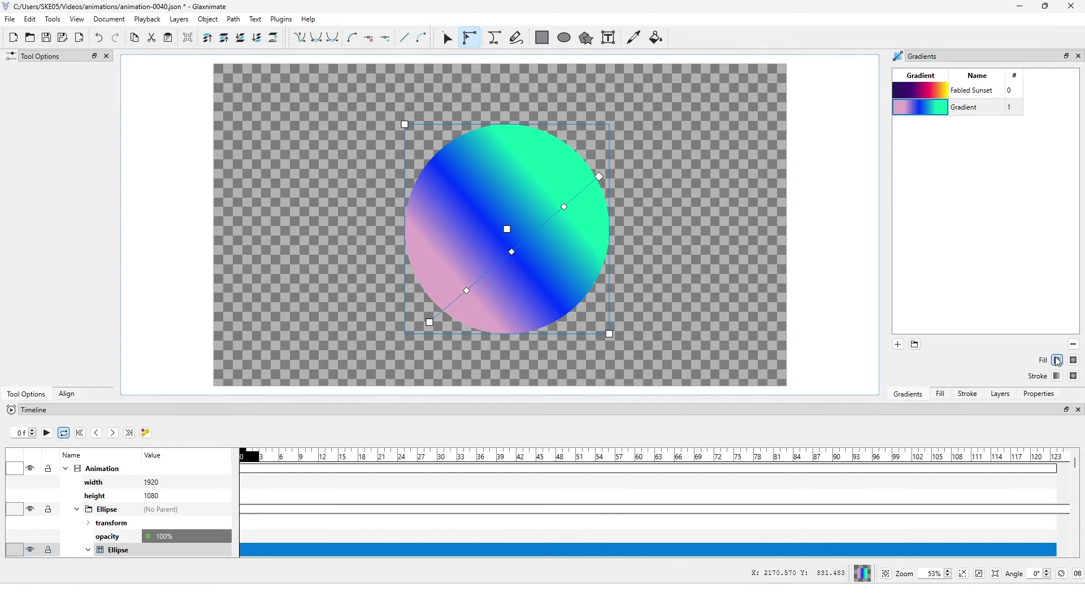
# Switch the fill to a radial gradient, widen its spread, and apply Gradient to the stroke
pyautogui.click(1056, 360)
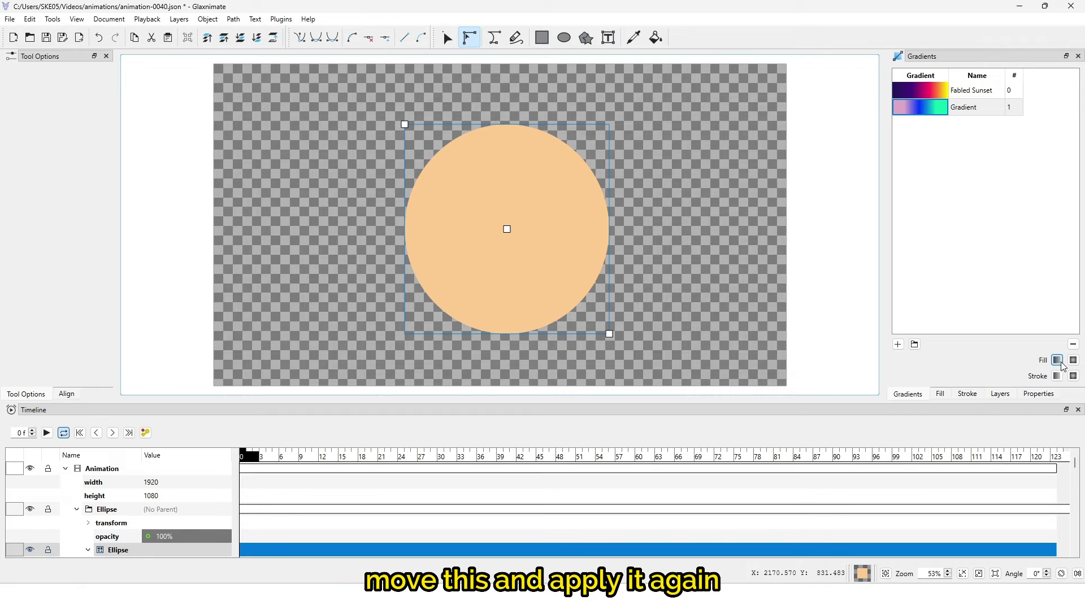
pyautogui.click(1057, 360)
pyautogui.click(1057, 360)
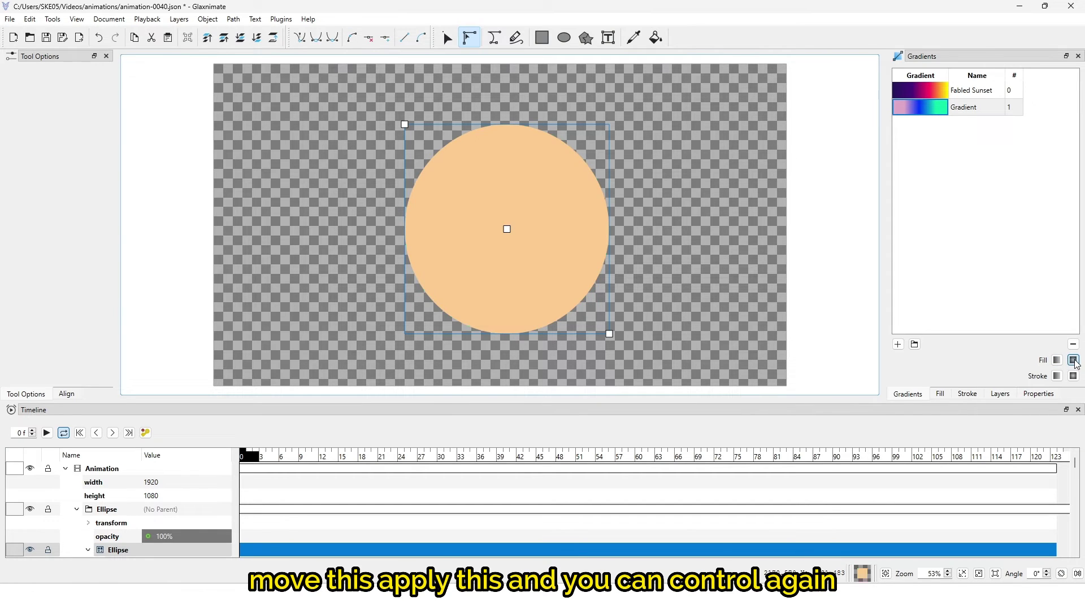
pyautogui.click(1073, 361)
pyautogui.moveTo(613, 233)
pyautogui.mouseDown()
pyautogui.moveTo(669, 232)
pyautogui.moveTo(599, 235)
pyautogui.mouseUp()
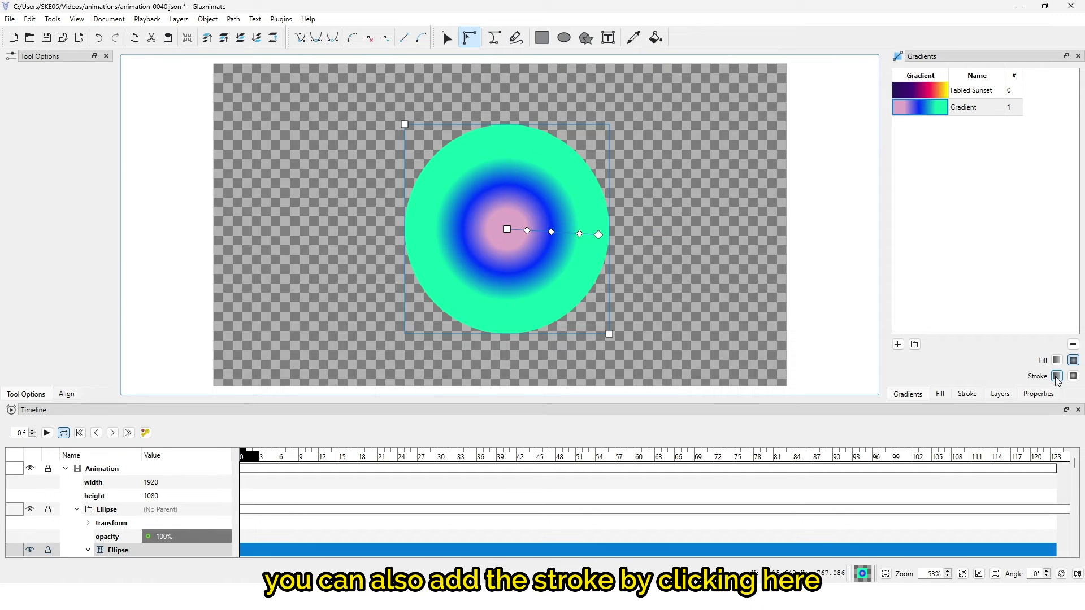
pyautogui.click(1056, 376)
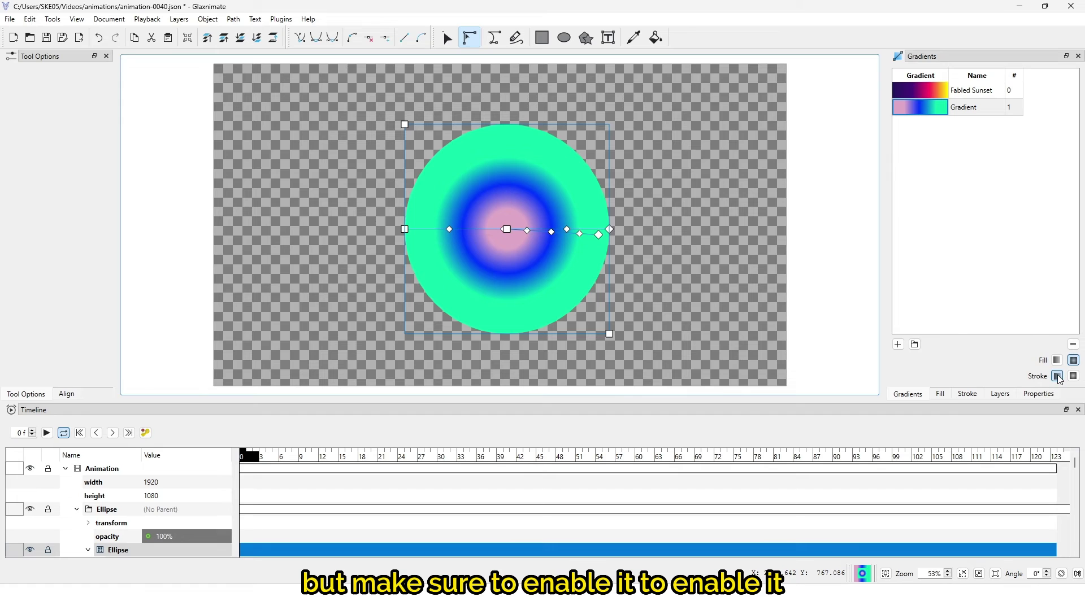
# Expand the Ellipse layer in the Layers panel and unhide its Stroke to show the gradient outline
pyautogui.click(999, 394)
pyautogui.click(960, 100)
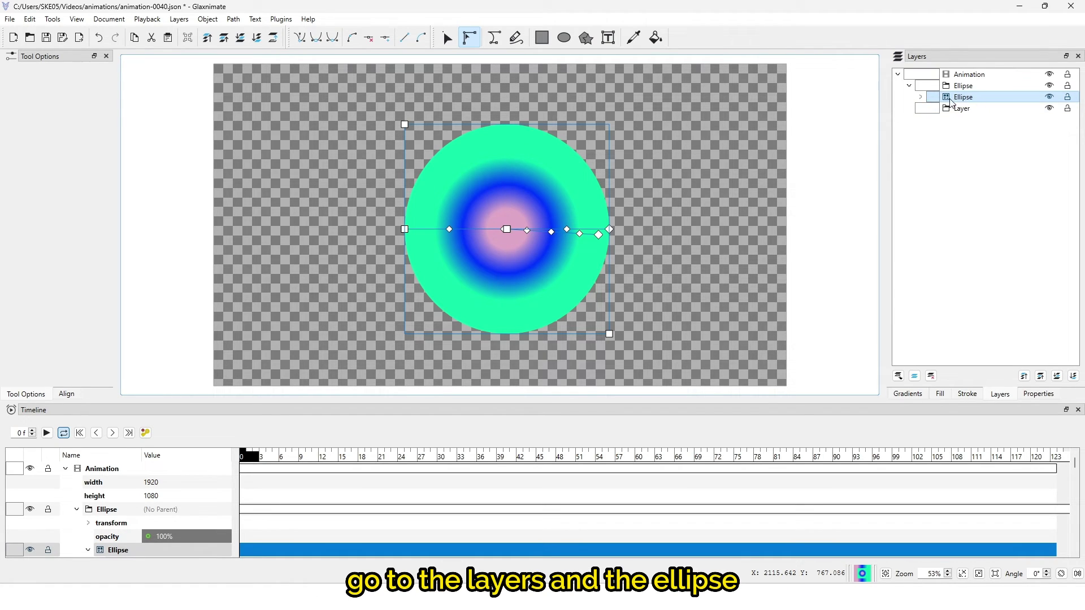
pyautogui.doubleClick(952, 102)
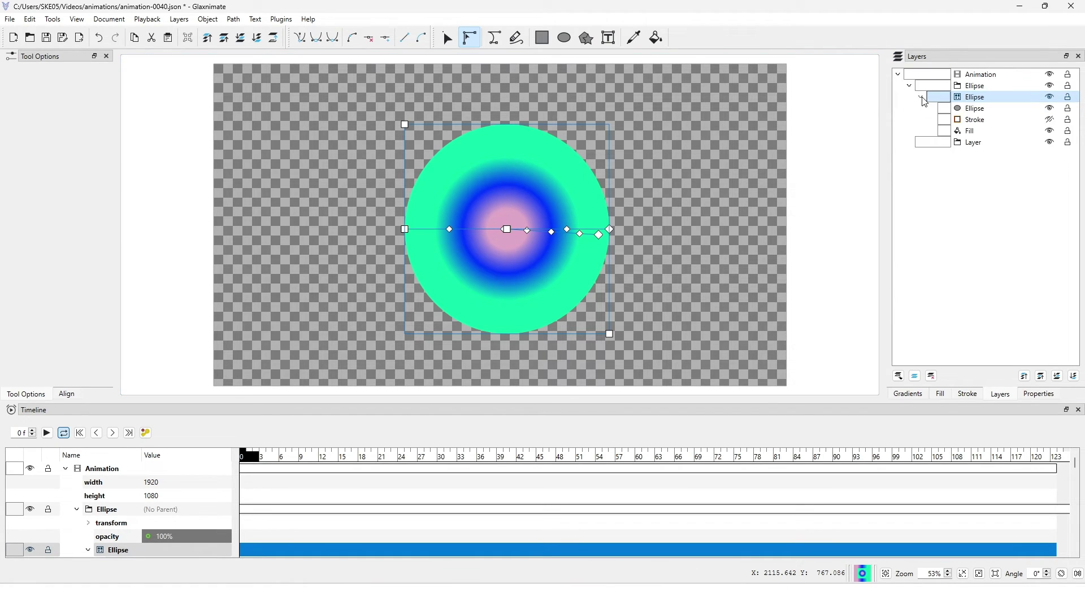
pyautogui.click(1050, 120)
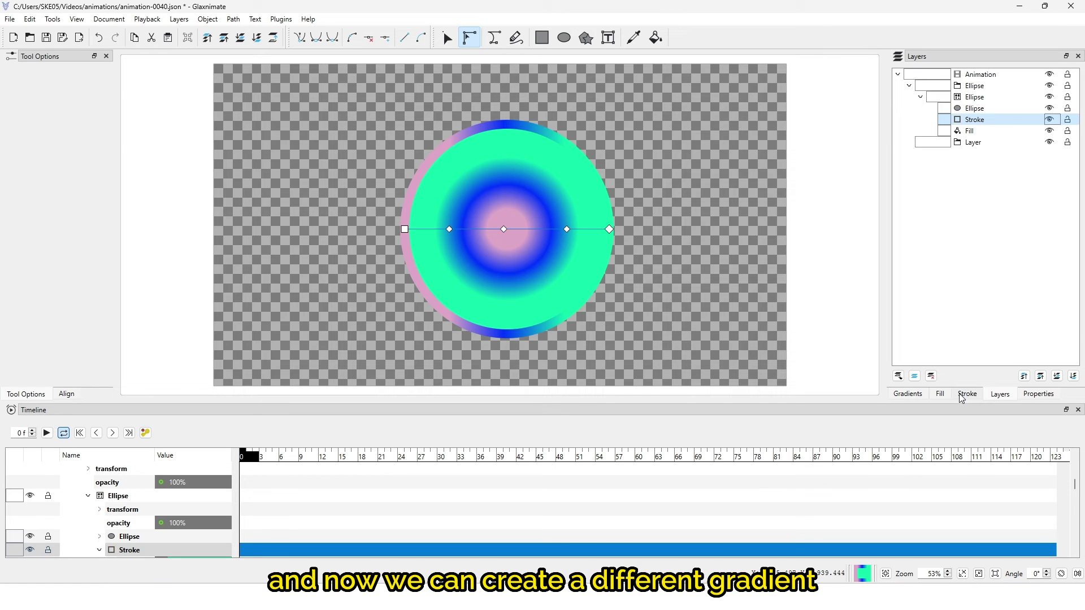
pyautogui.click(907, 394)
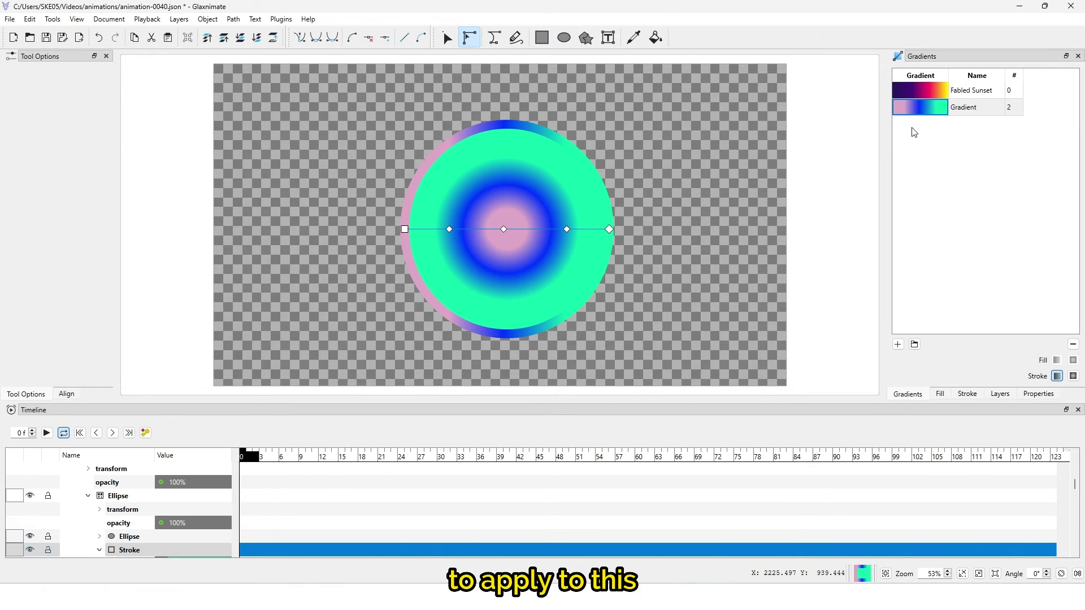
# Add a third gradient, move its end stop left and insert another colour stop
pyautogui.click(898, 345)
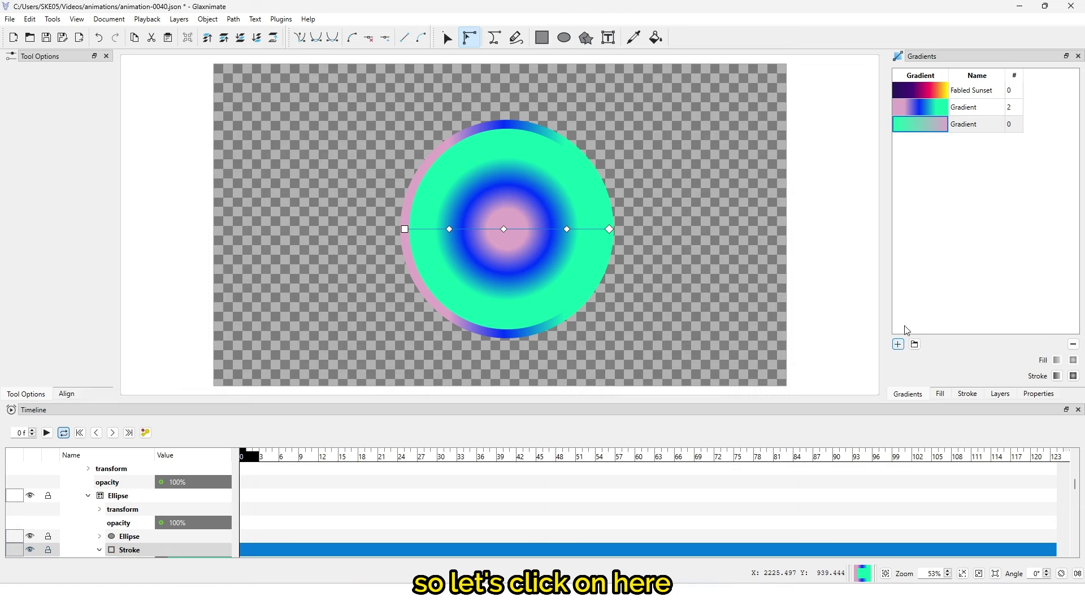
pyautogui.doubleClick(940, 128)
pyautogui.moveTo(948, 127); pyautogui.dragTo(922, 130)
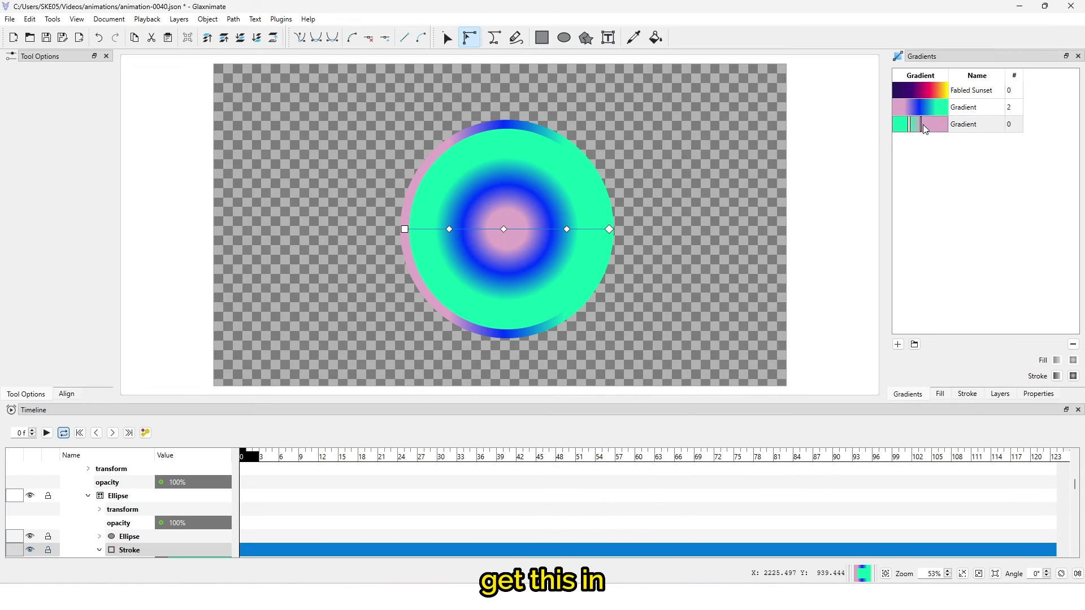
pyautogui.doubleClick(927, 126)
# Recolour the new gradient's stops so it runs from red to dark maroon
pyautogui.rightClick(931, 130)
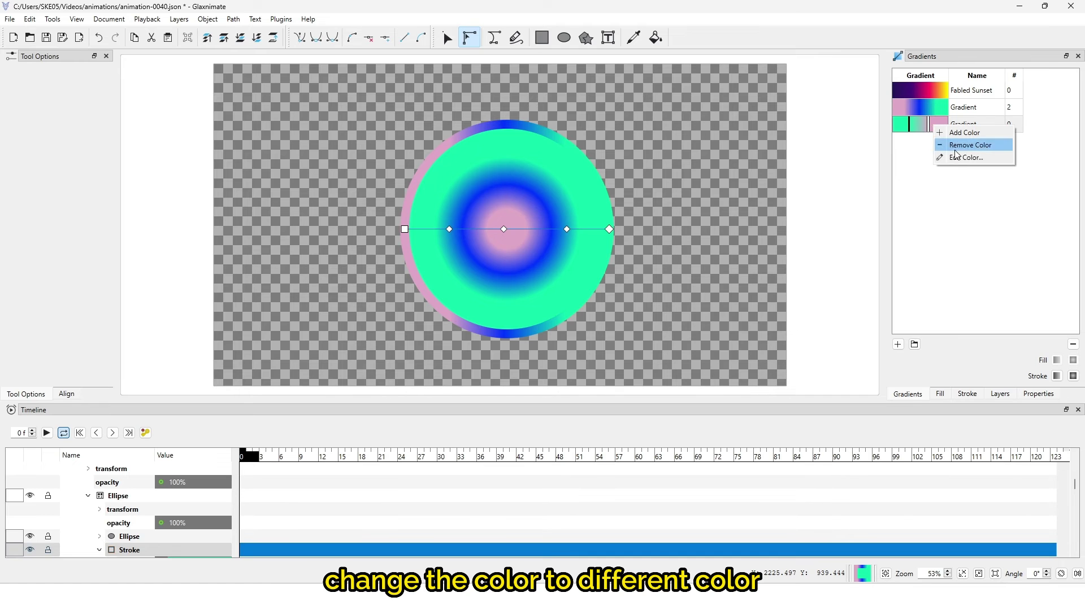
pyautogui.click(967, 158)
pyautogui.click(510, 387)
pyautogui.rightClick(901, 122)
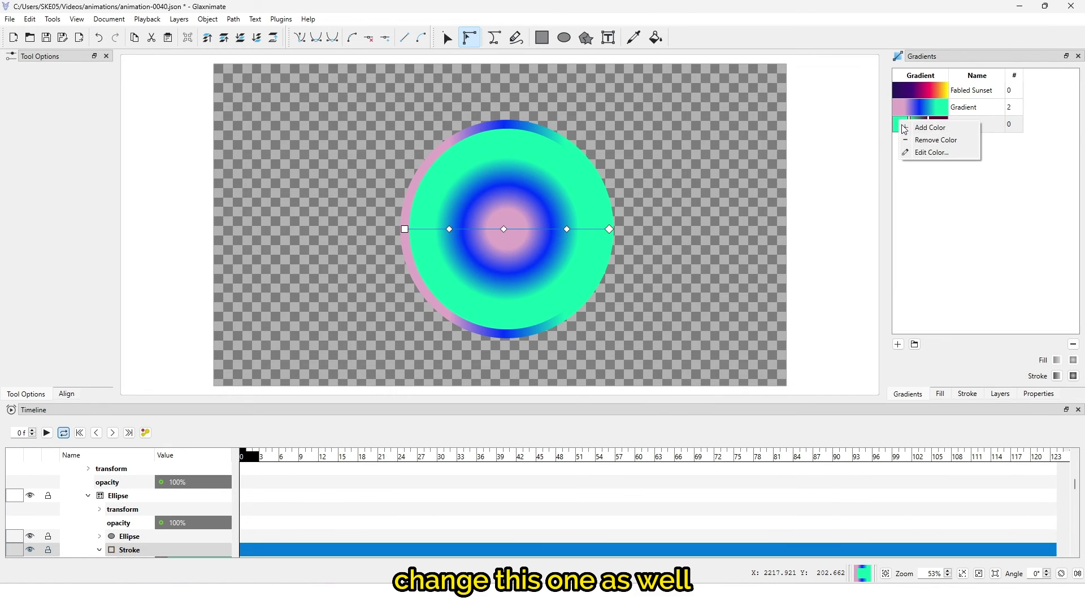
pyautogui.click(938, 151)
pyautogui.press('Escape')
pyautogui.click(922, 104)
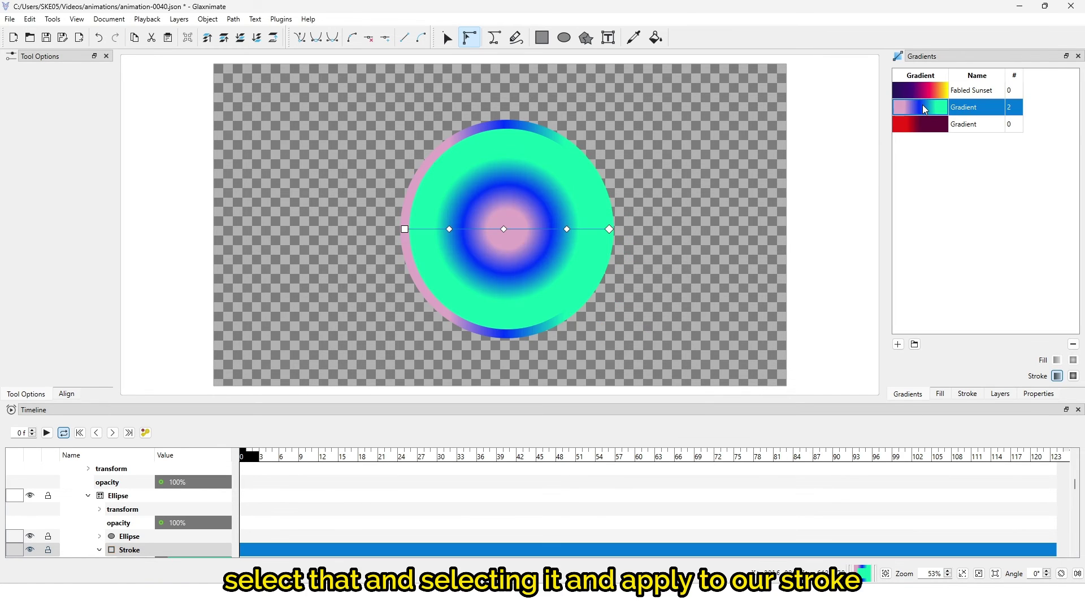
# Apply the red-to-dark-maroon gradient to the ellipse's stroke
pyautogui.click(921, 125)
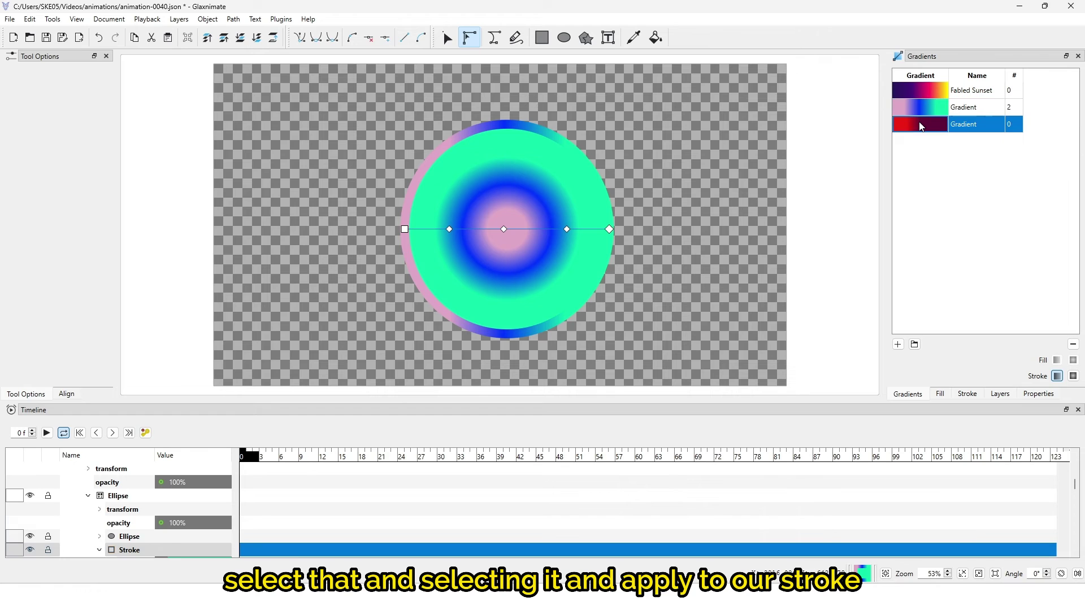
pyautogui.click(1057, 376)
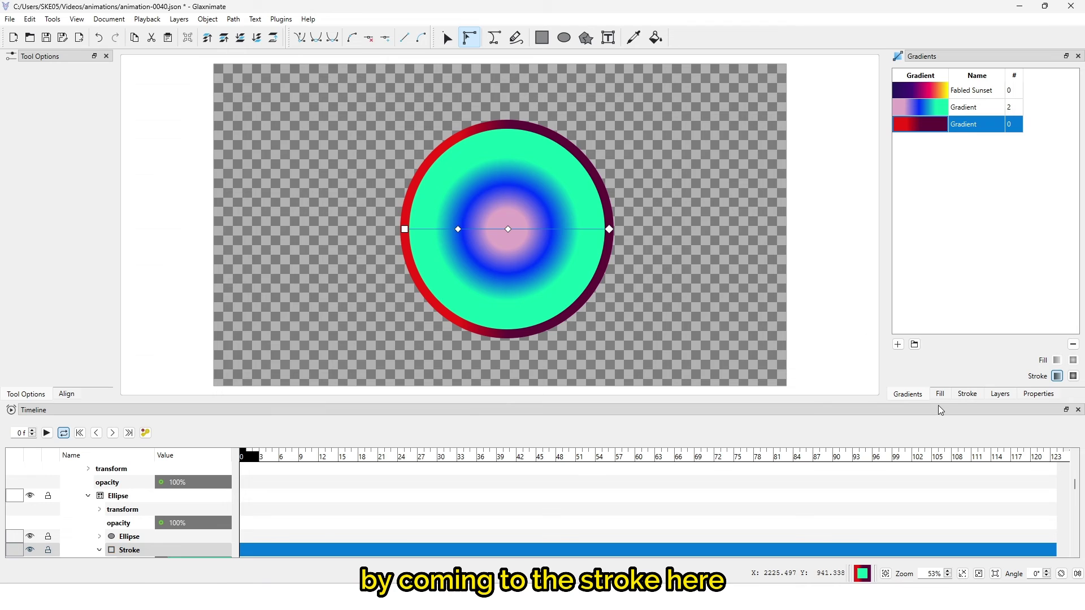
pyautogui.click(965, 394)
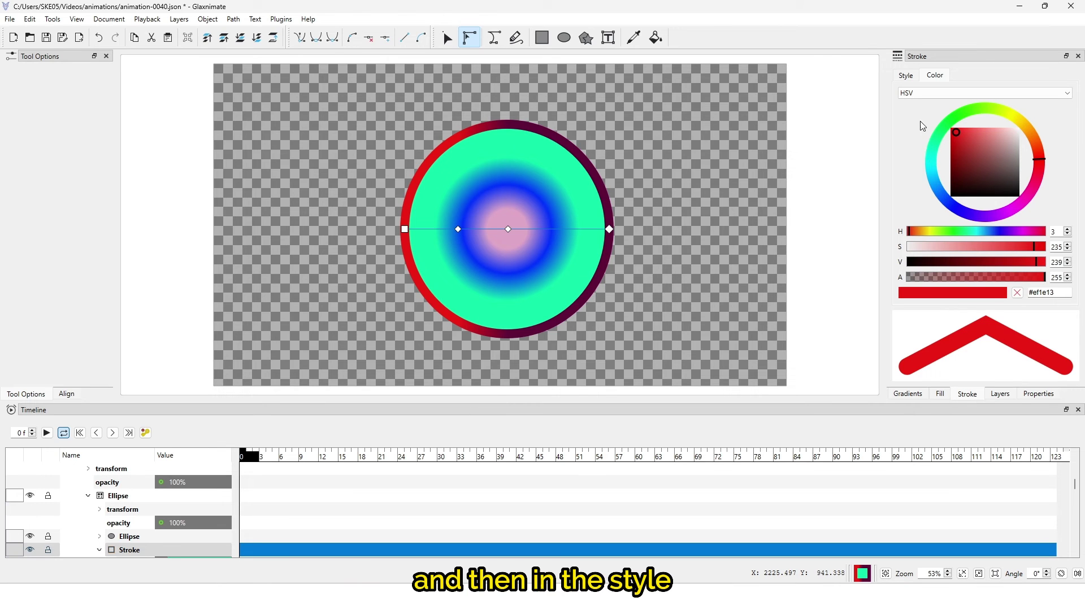
# Set the ellipse's stroke width to 80
pyautogui.click(906, 75)
pyautogui.moveTo(953, 94); pyautogui.dragTo(917, 89)
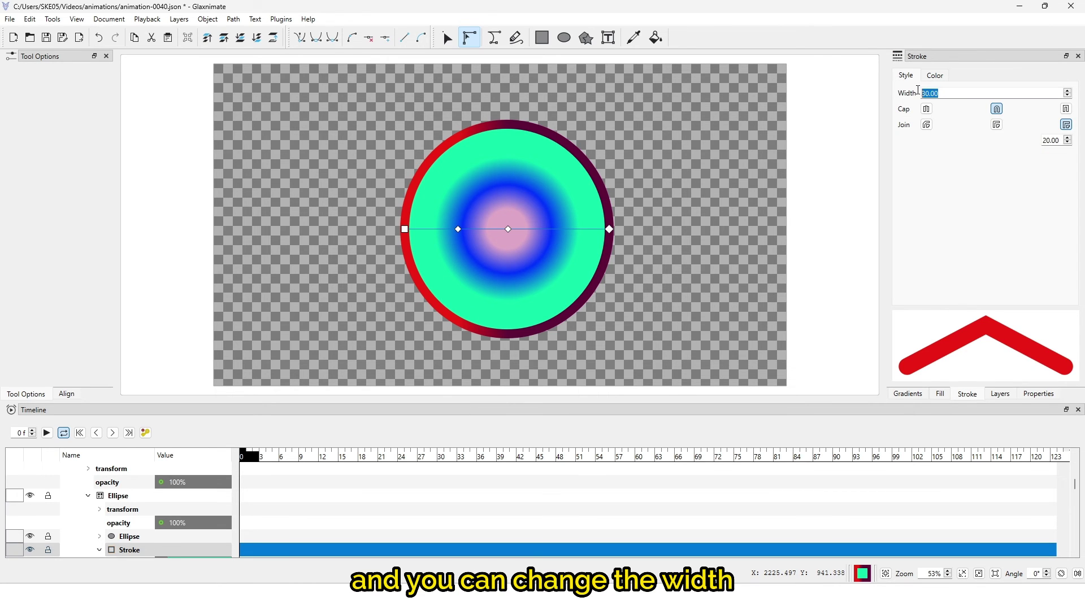
pyautogui.write('80')
# Drag the red-to-maroon stroke gradient handles so the gradient runs diagonally across the ring
pyautogui.moveTo(609, 229)
pyautogui.mouseDown()
pyautogui.moveTo(567, 309)
pyautogui.moveTo(476, 347)
pyautogui.moveTo(339, 283)
pyautogui.moveTo(389, 297)
pyautogui.mouseUp()
pyautogui.moveTo(472, 316)
pyautogui.mouseDown()
pyautogui.moveTo(589, 265)
pyautogui.moveTo(551, 307)
pyautogui.moveTo(587, 265)
pyautogui.moveTo(513, 325)
pyautogui.mouseUp()
pyautogui.moveTo(406, 227)
pyautogui.mouseDown()
pyautogui.moveTo(451, 141)
pyautogui.moveTo(440, 165)
pyautogui.mouseUp()
pyautogui.click(907, 394)
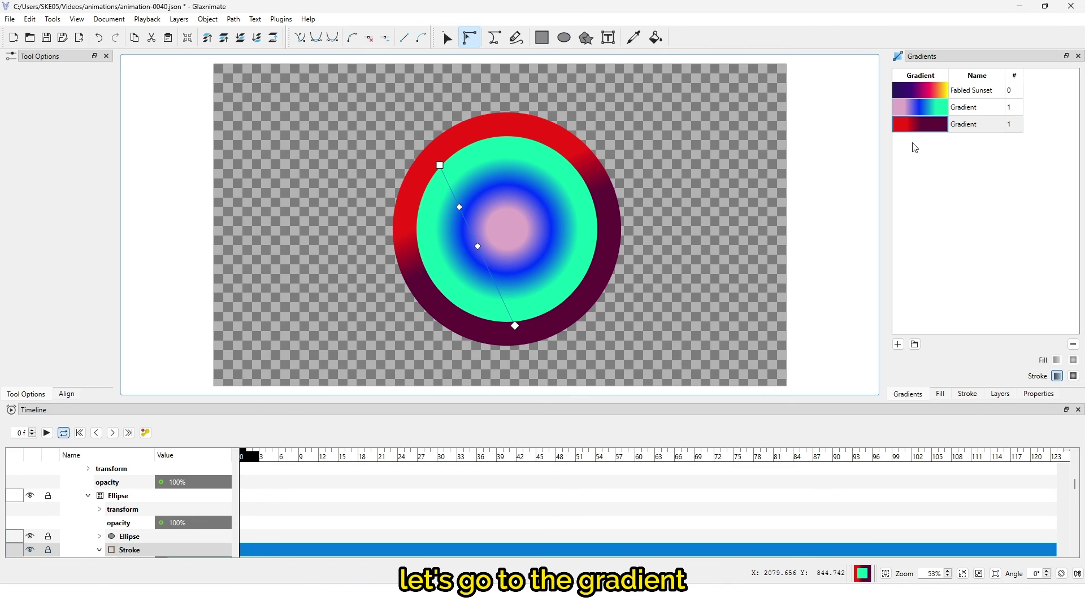
# Add the Morpheus Den preset, make it the stroke gradient, and nudge its start handle up-left
pyautogui.click(914, 344)
pyautogui.click(537, 284)
pyautogui.scroll(-4, 547, 380)
pyautogui.click(547, 381)
pyautogui.press('Return')
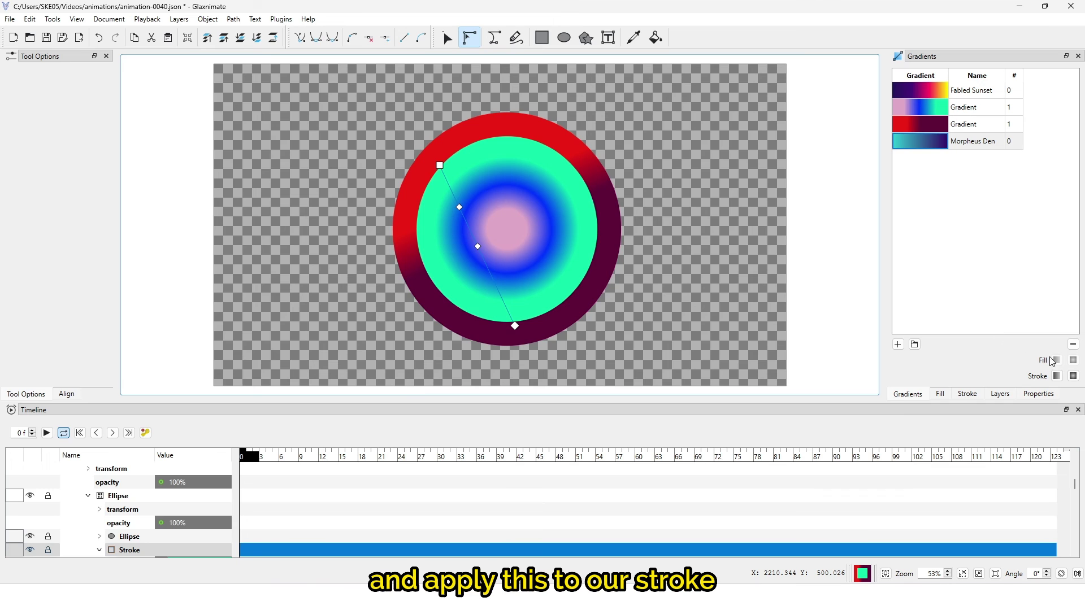
pyautogui.click(1056, 376)
pyautogui.moveTo(394, 229); pyautogui.dragTo(403, 208)
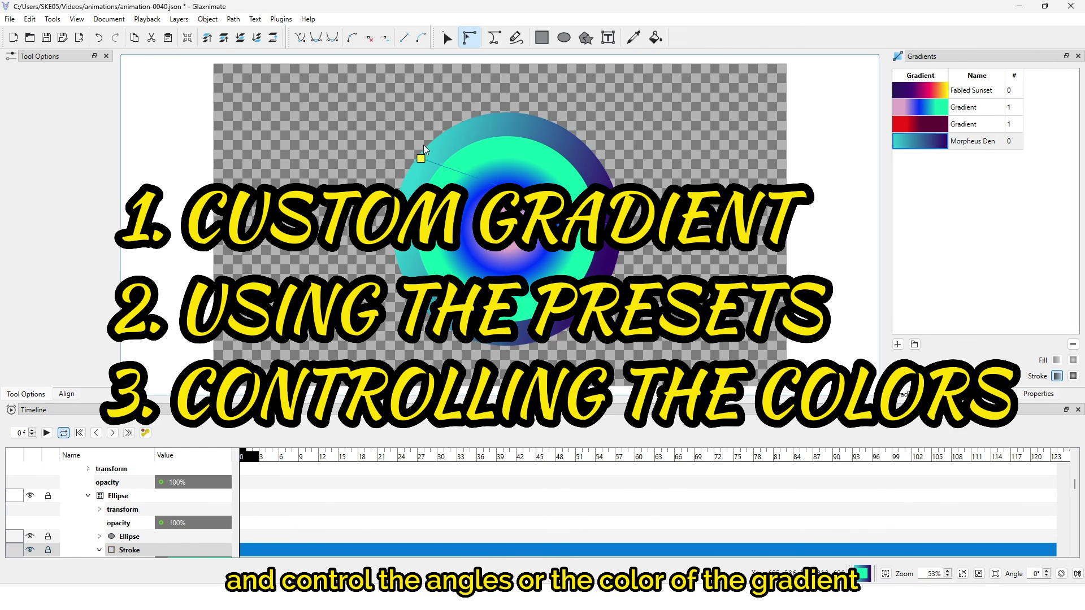
# Drag the Morpheus Den stroke gradient's start handle lower on the ring's left side
pyautogui.moveTo(375, 228); pyautogui.dragTo(387, 276)
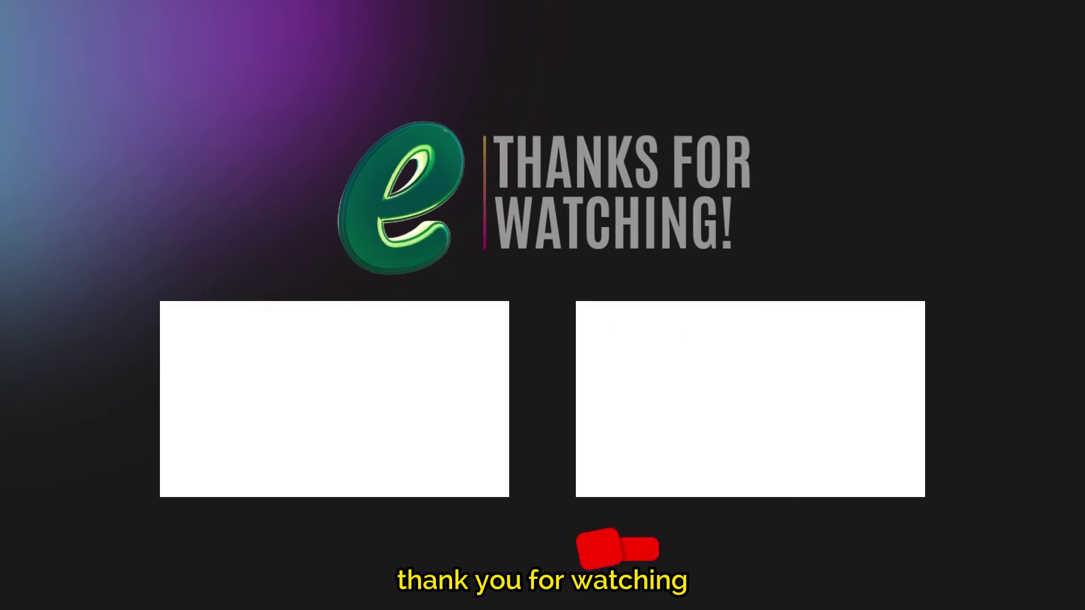